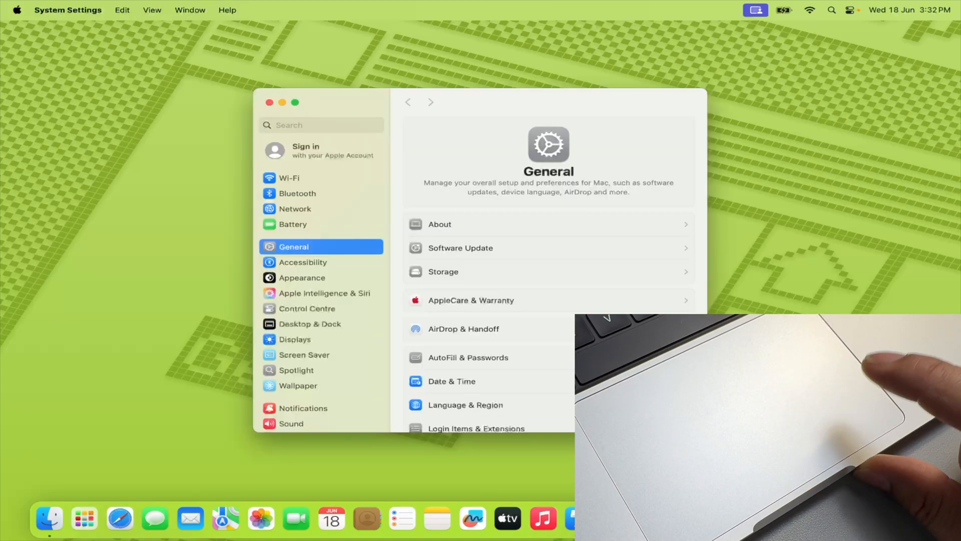
{"action": "scroll", "coordinate": [504, 314], "scroll_direction": "down", "scroll_amount": 5}
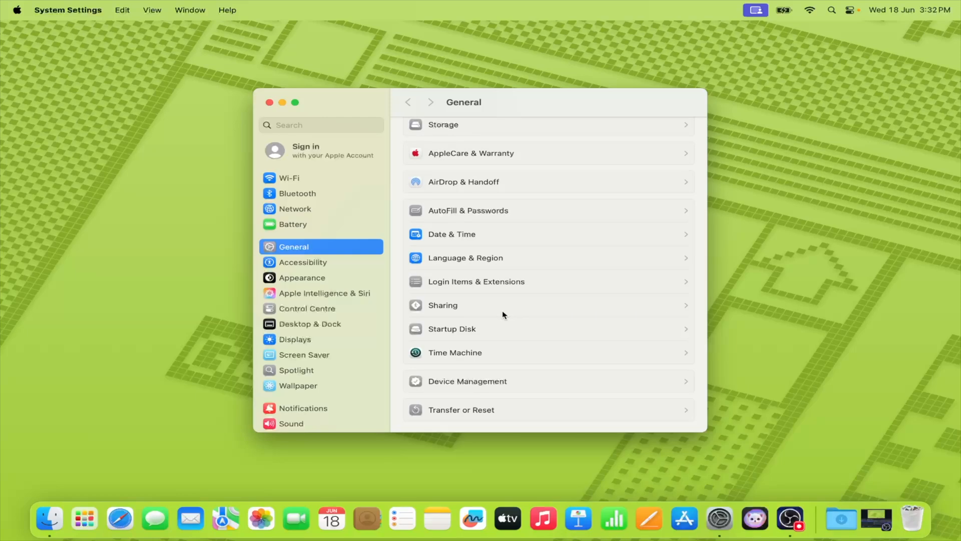
{"action": "key", "text": "super+q"}
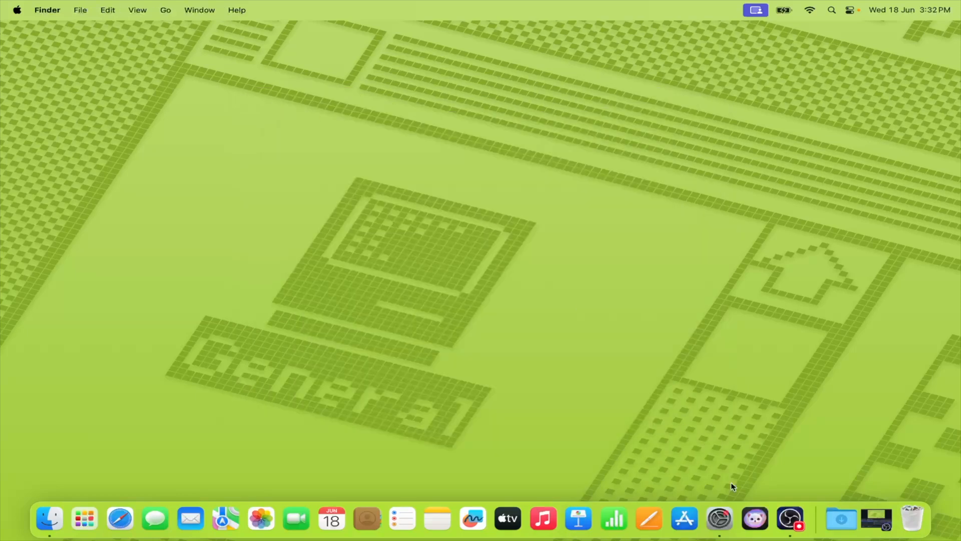
Open System Settings, turn on Tap to click for the trackpad, and close the window
{"action": "left_click", "coordinate": [721, 519]}
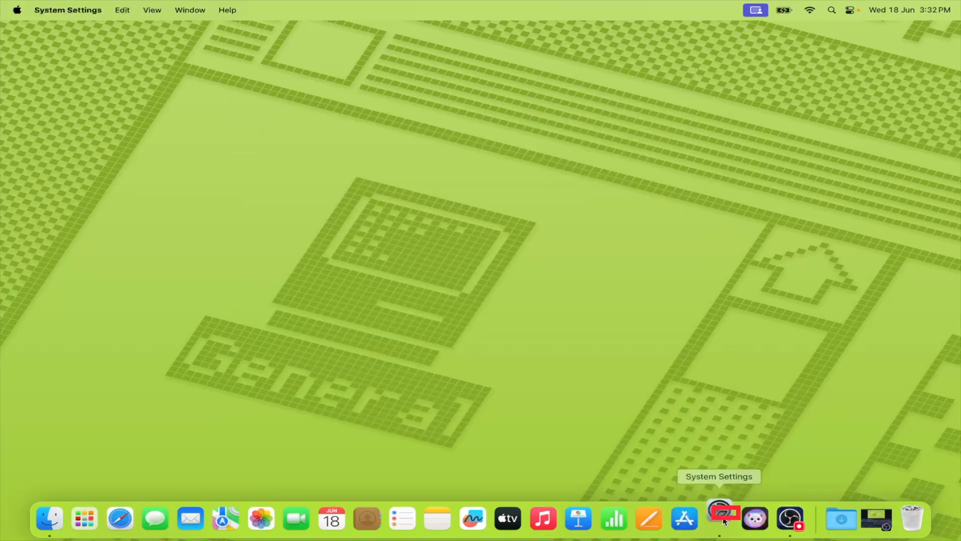
{"action": "scroll", "coordinate": [323, 350], "scroll_direction": "down", "scroll_amount": 8}
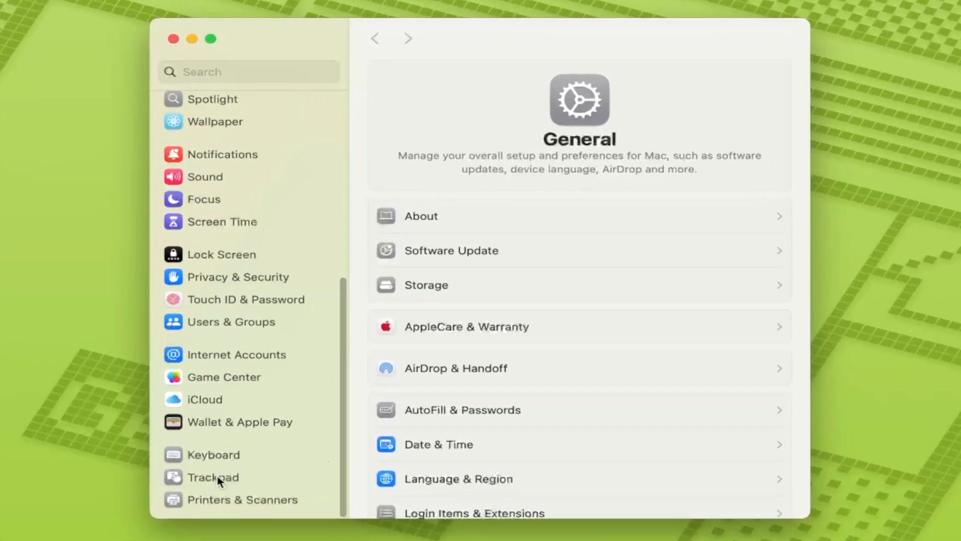
{"action": "left_click", "coordinate": [231, 482]}
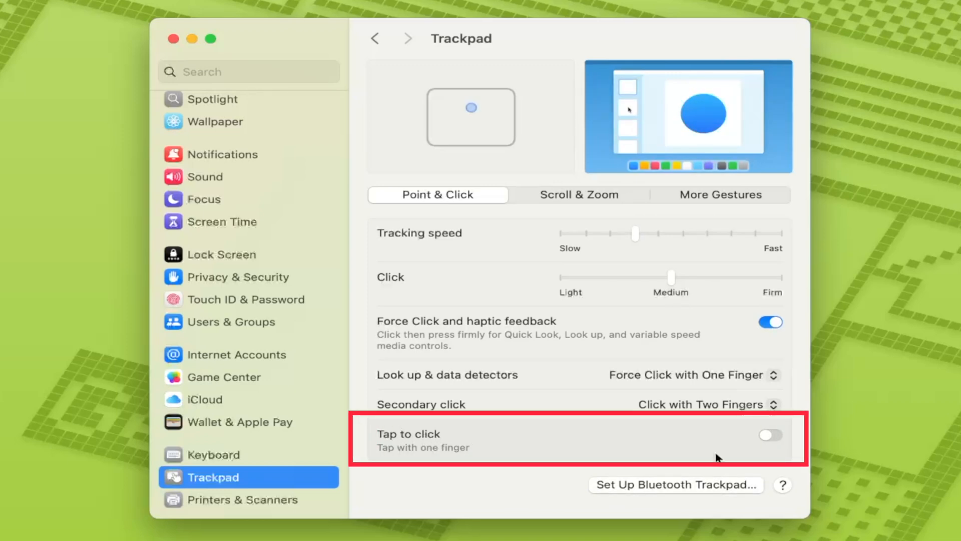
{"action": "left_click", "coordinate": [775, 434]}
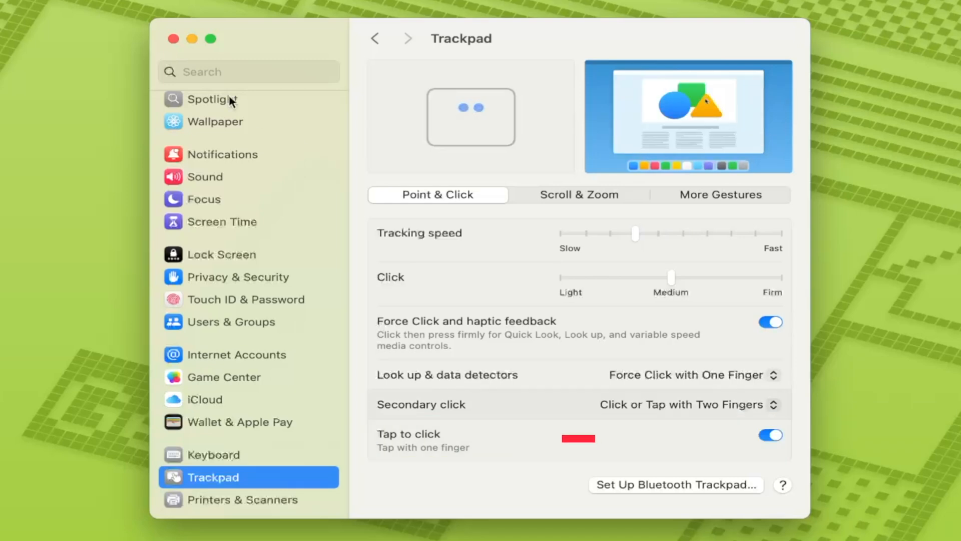
{"action": "left_click", "coordinate": [174, 39]}
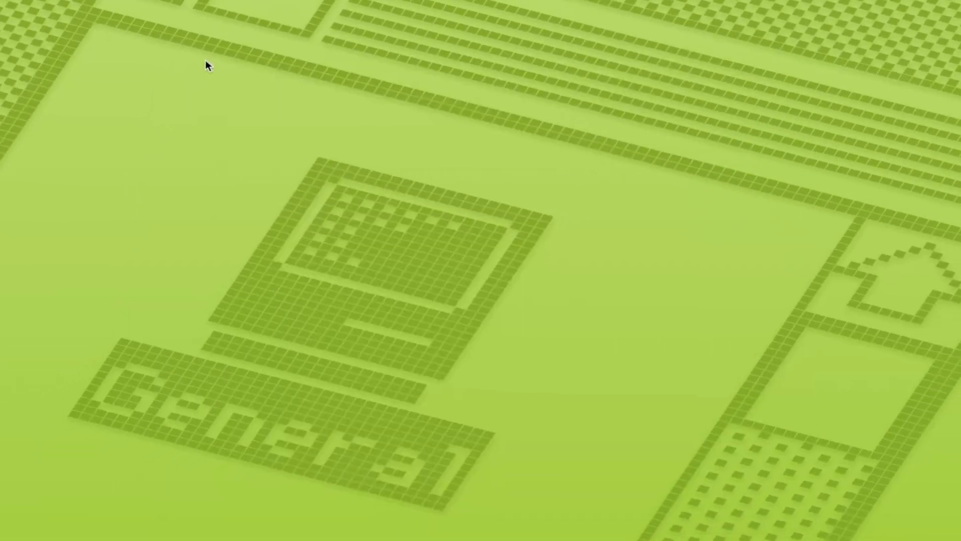
Open System Settings and set the Control Centre's Sound module to Always Show in Menu Bar
{"action": "left_click", "coordinate": [718, 520]}
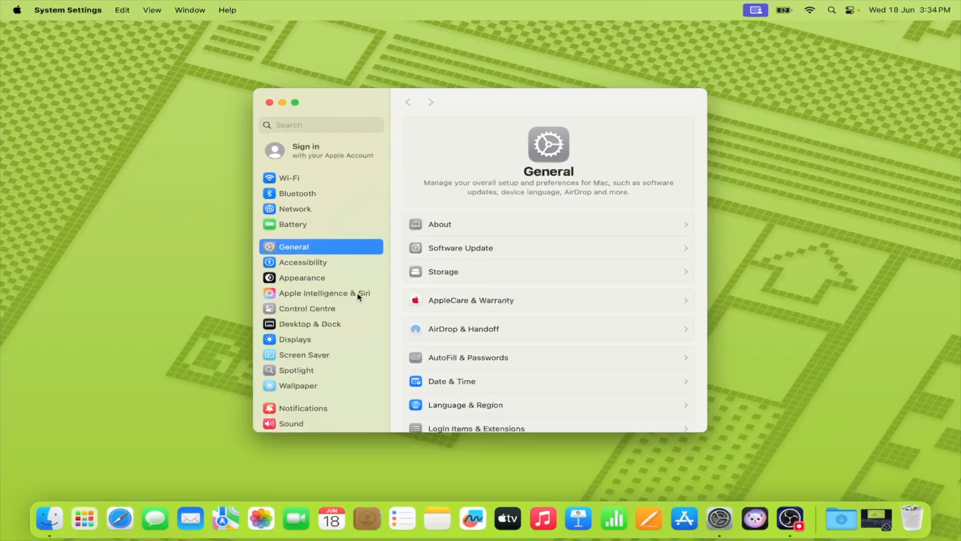
{"action": "scroll", "coordinate": [359, 296], "scroll_direction": "down", "scroll_amount": 3}
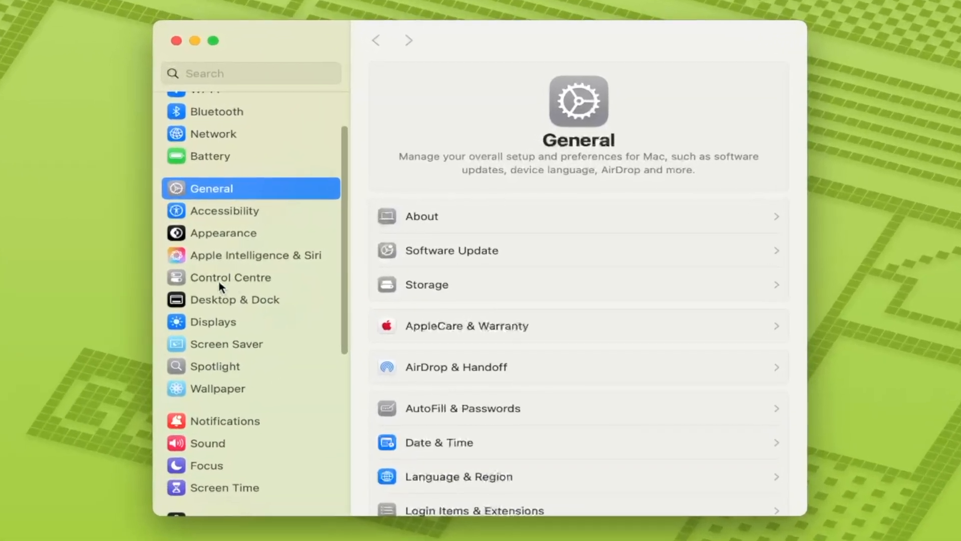
{"action": "left_click", "coordinate": [298, 267]}
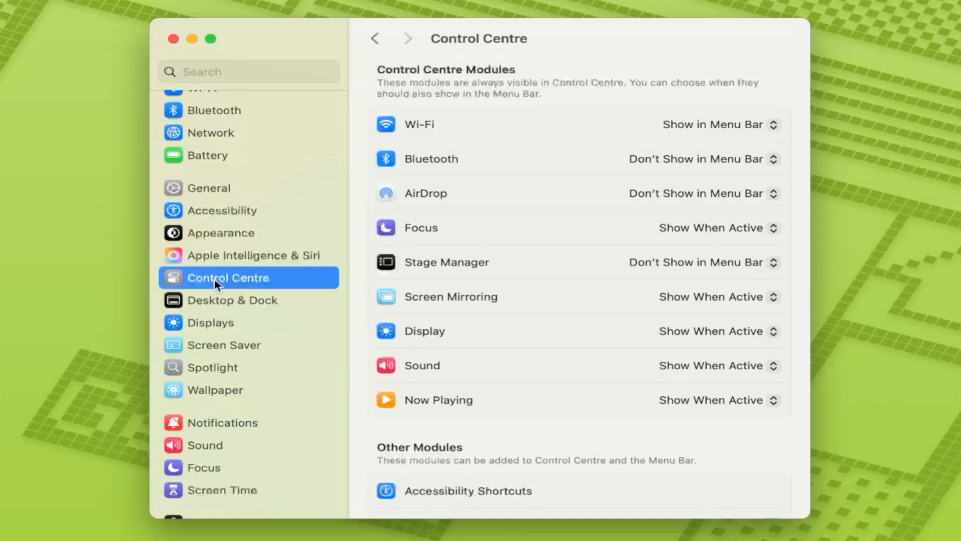
{"action": "scroll", "coordinate": [537, 275], "scroll_direction": "down", "scroll_amount": 3}
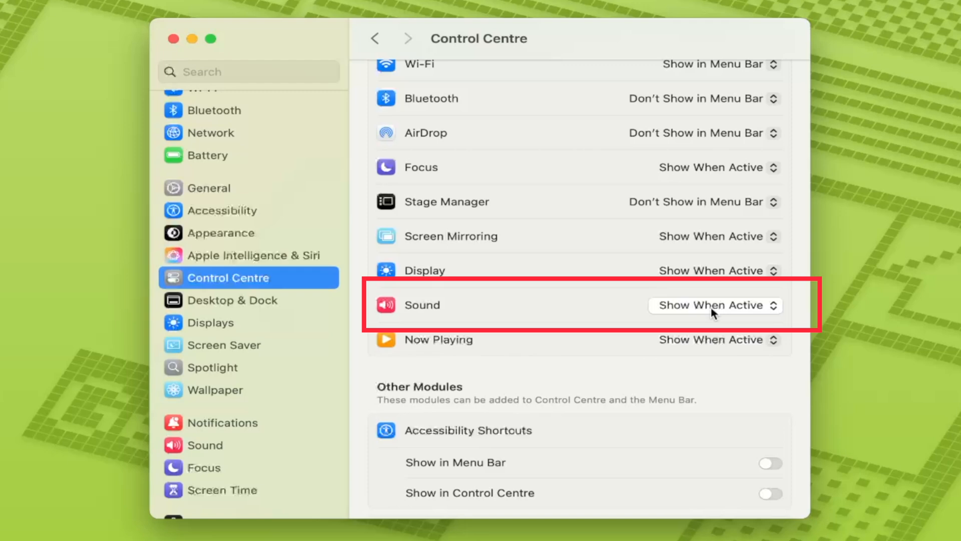
{"action": "left_click", "coordinate": [725, 307]}
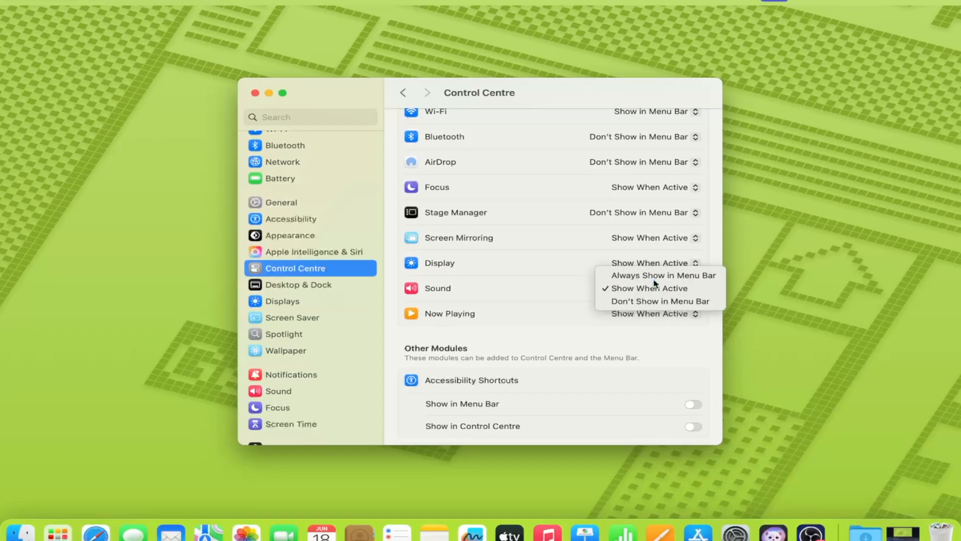
{"action": "left_click", "coordinate": [656, 276]}
{"action": "left_click", "coordinate": [792, 121]}
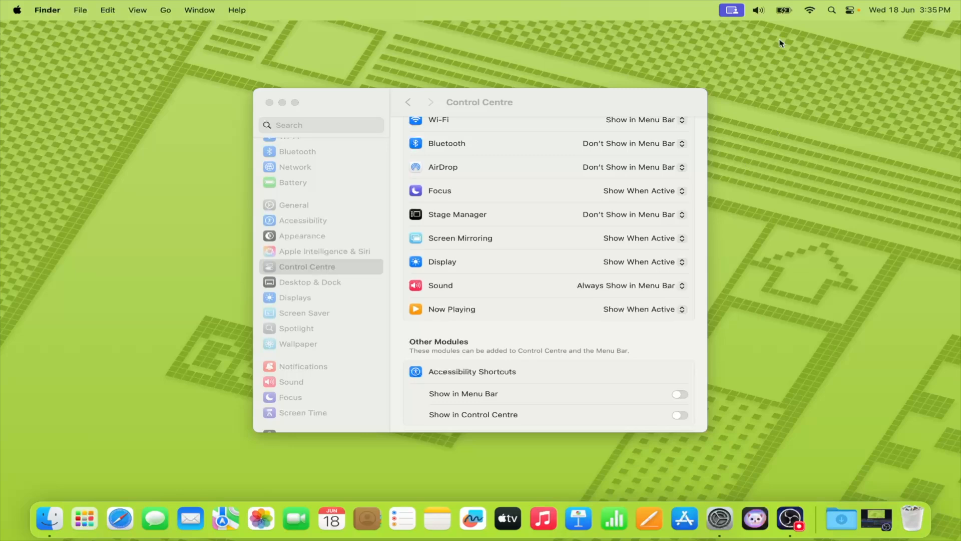
Lower the output volume slightly through the menu bar's Sound control and close the control
{"action": "left_click", "coordinate": [759, 10]}
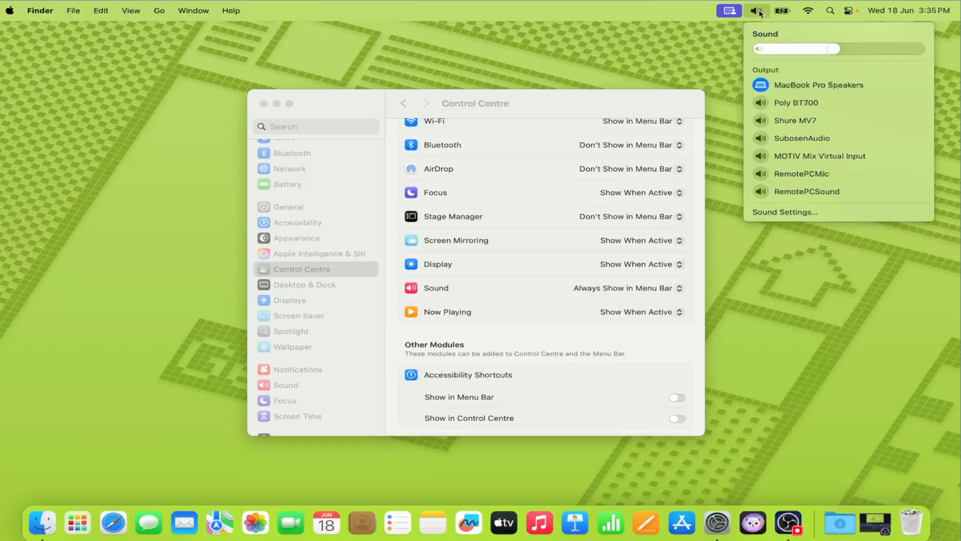
{"action": "left_click", "coordinate": [832, 44]}
{"action": "left_click_drag", "start_coordinate": [684, 106], "coordinate": [729, 106]}
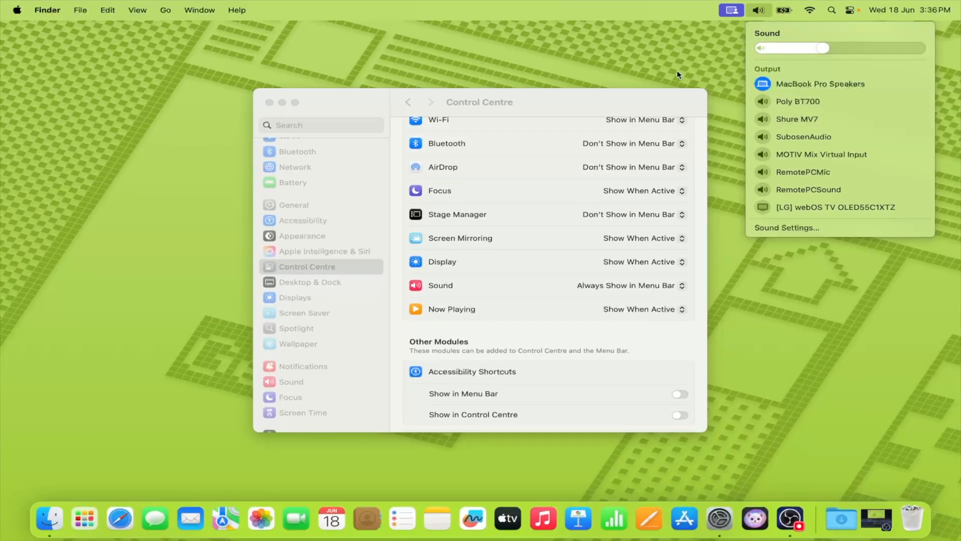
{"action": "left_click", "coordinate": [557, 124]}
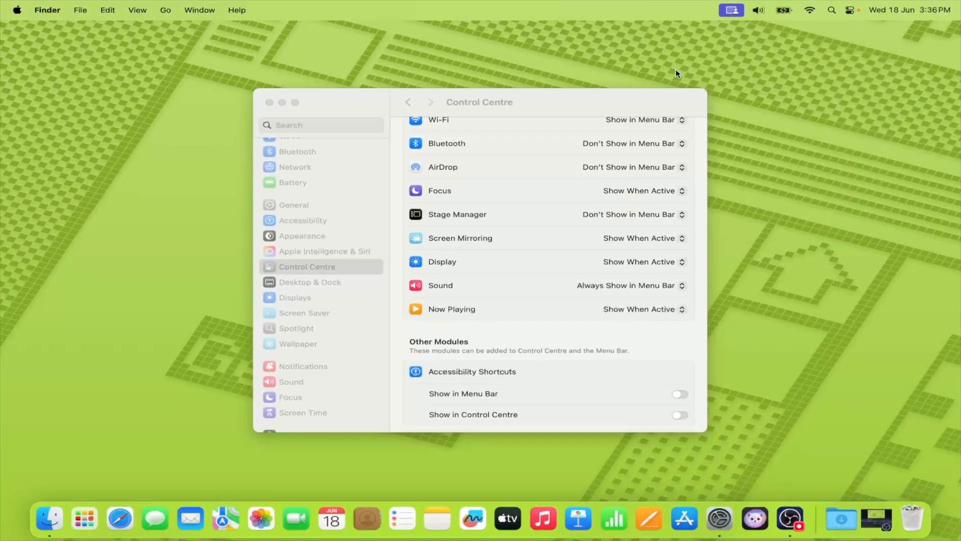
Turn on Play feedback when volume is changed in the Sound settings
{"action": "left_click", "coordinate": [319, 277]}
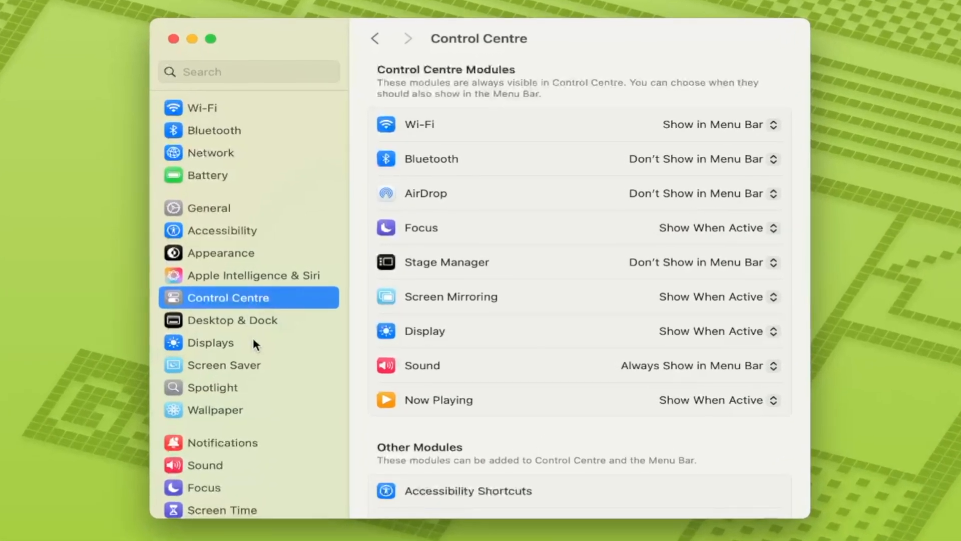
{"action": "scroll", "coordinate": [253, 341], "scroll_direction": "down", "scroll_amount": 4}
{"action": "left_click", "coordinate": [223, 374]}
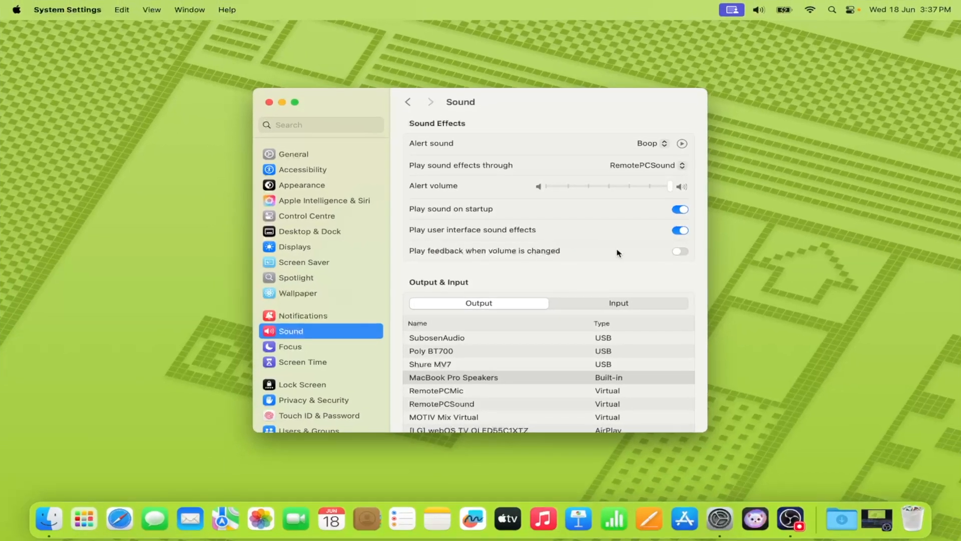
{"action": "left_click", "coordinate": [681, 252]}
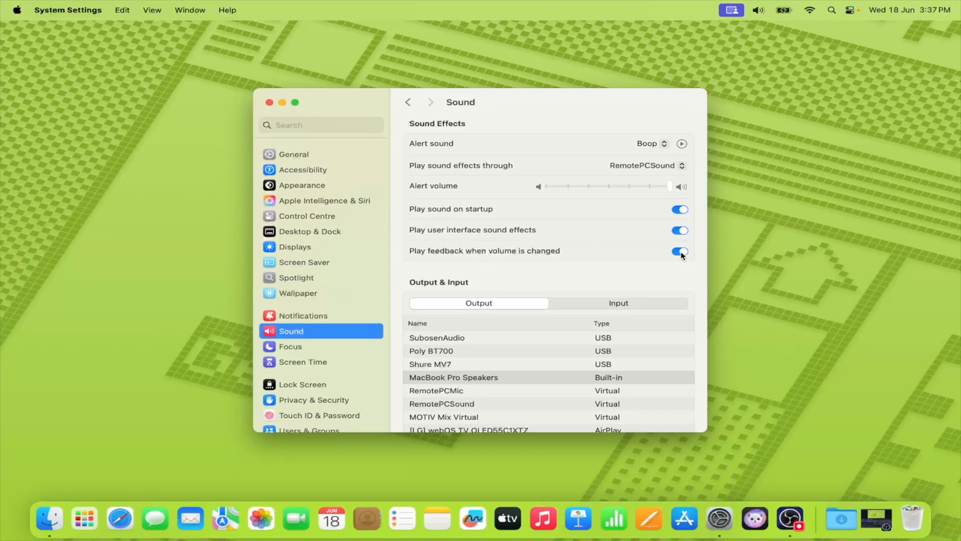
{"action": "key", "text": "XF86AudioMute"}
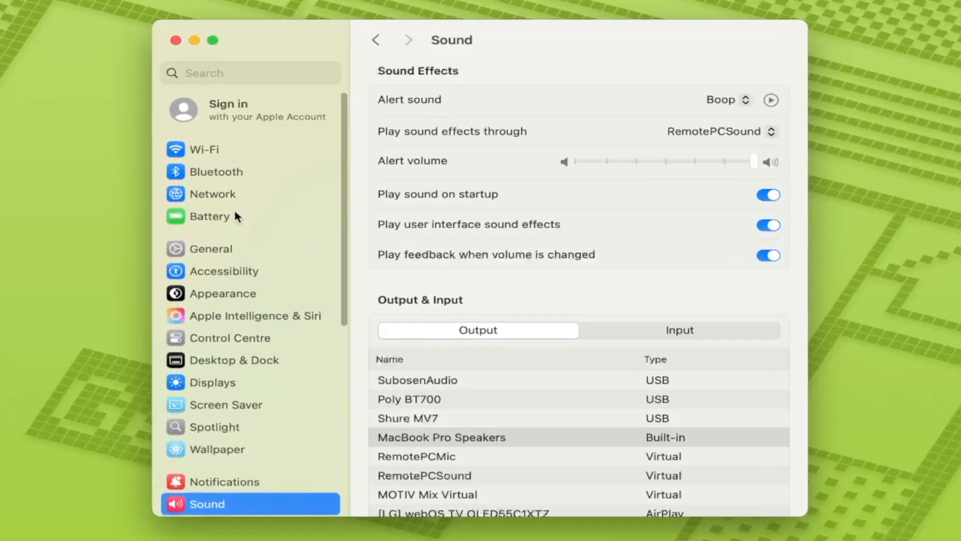
Turn the firewall off and back on in the Network settings
{"action": "left_click", "coordinate": [237, 195]}
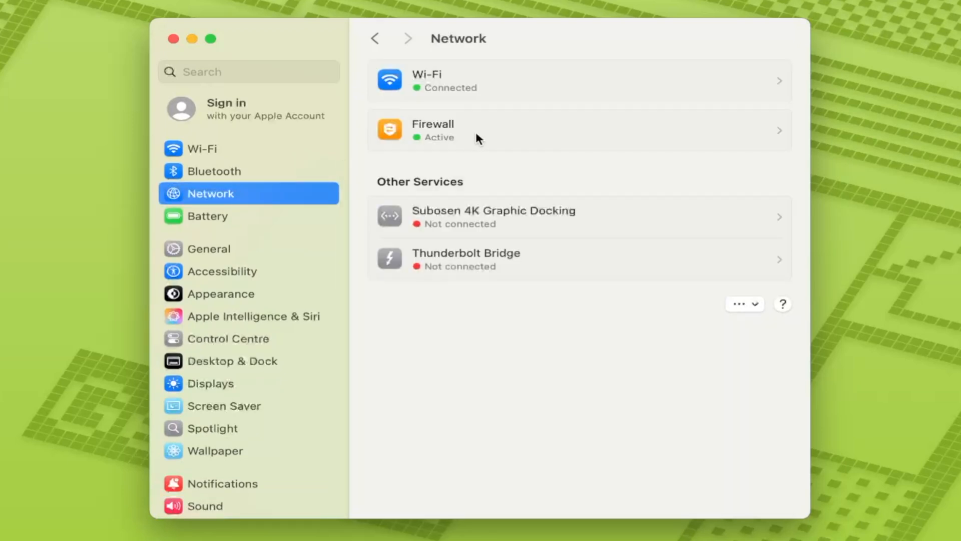
{"action": "left_click", "coordinate": [523, 141]}
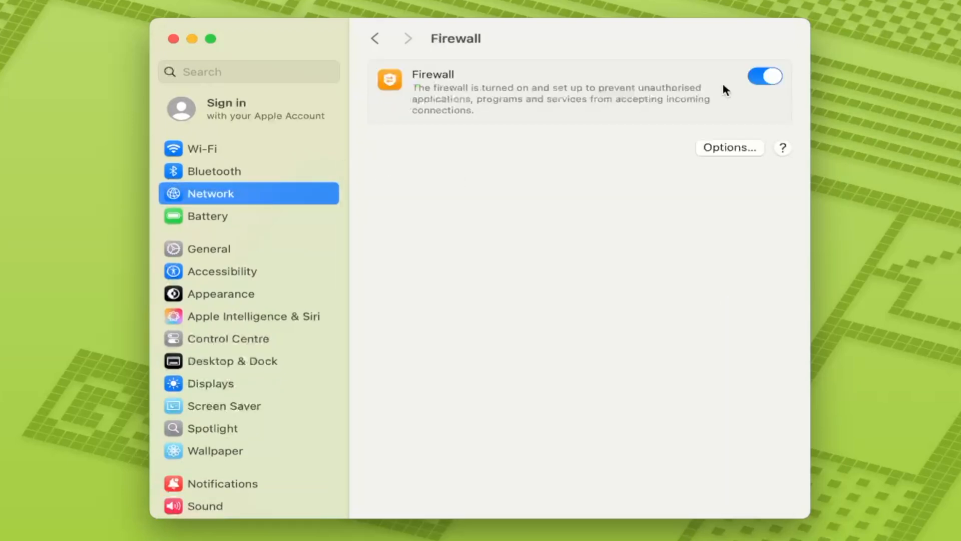
{"action": "left_click", "coordinate": [766, 77]}
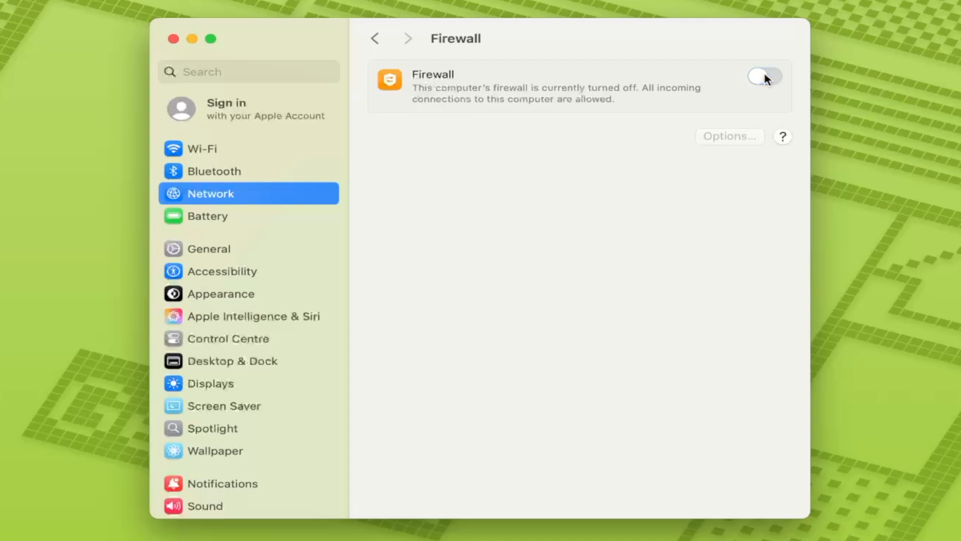
{"action": "left_click", "coordinate": [766, 77]}
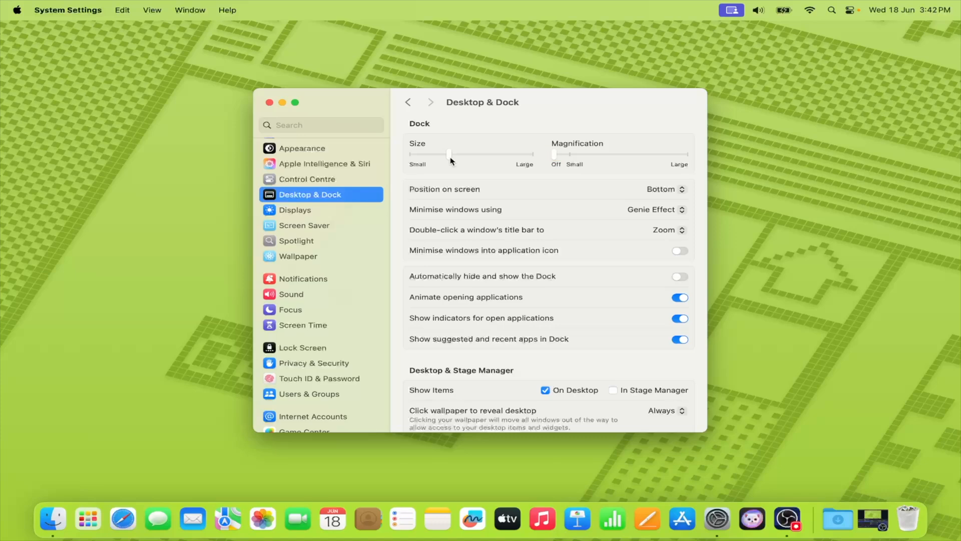
Reduce the Dock size towards Small and turn on magnification slightly above its Small mark
{"action": "scroll", "coordinate": [300, 273], "scroll_direction": "up", "scroll_amount": 4}
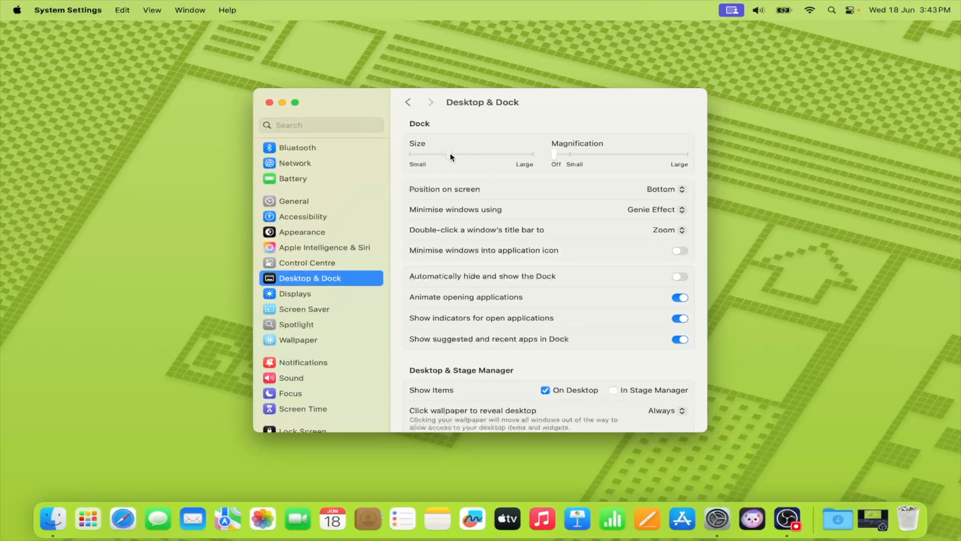
{"action": "mouse_move", "coordinate": [450, 152]}
{"action": "left_mouse_down"}
{"action": "mouse_move", "coordinate": [440, 157]}
{"action": "mouse_move", "coordinate": [458, 161]}
{"action": "left_mouse_up"}
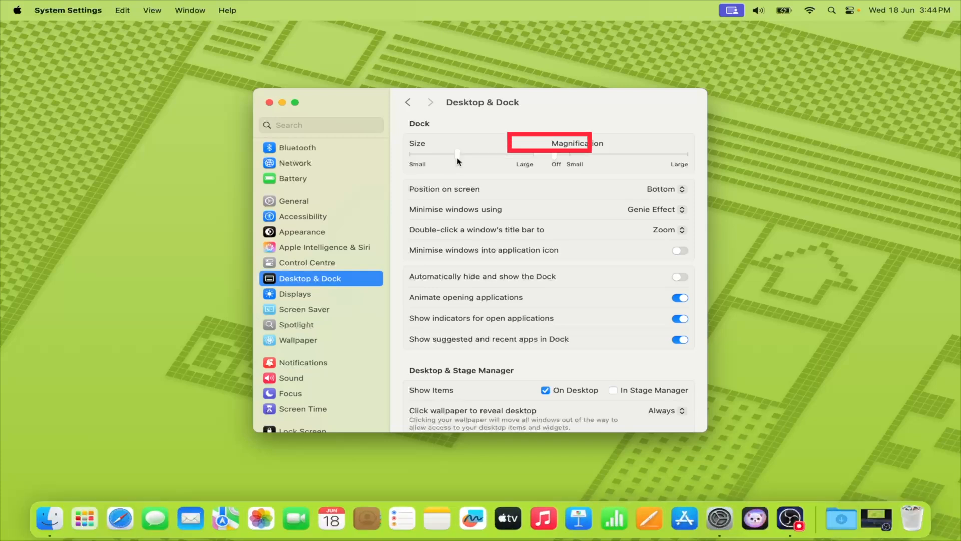
{"action": "left_click_drag", "start_coordinate": [457, 158], "coordinate": [436, 159]}
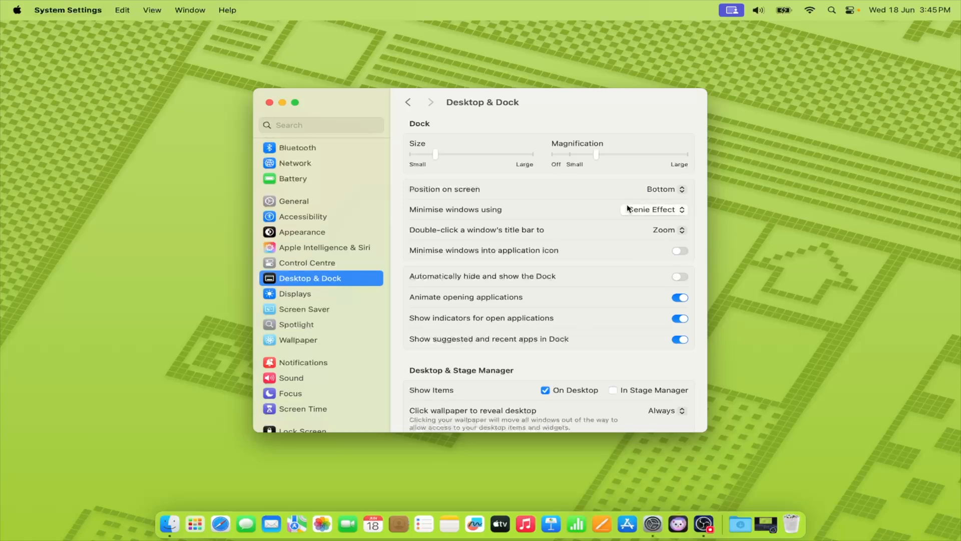
Try the Left position on screen for the Dock and return it to Bottom
{"action": "left_click", "coordinate": [662, 191]}
{"action": "left_click", "coordinate": [660, 178]}
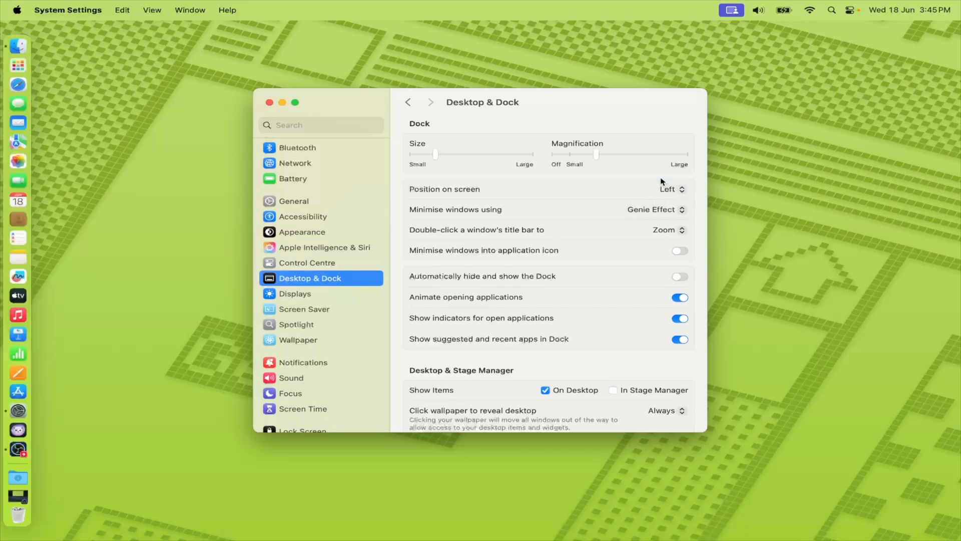
{"action": "left_click", "coordinate": [667, 190]}
{"action": "left_click", "coordinate": [665, 212]}
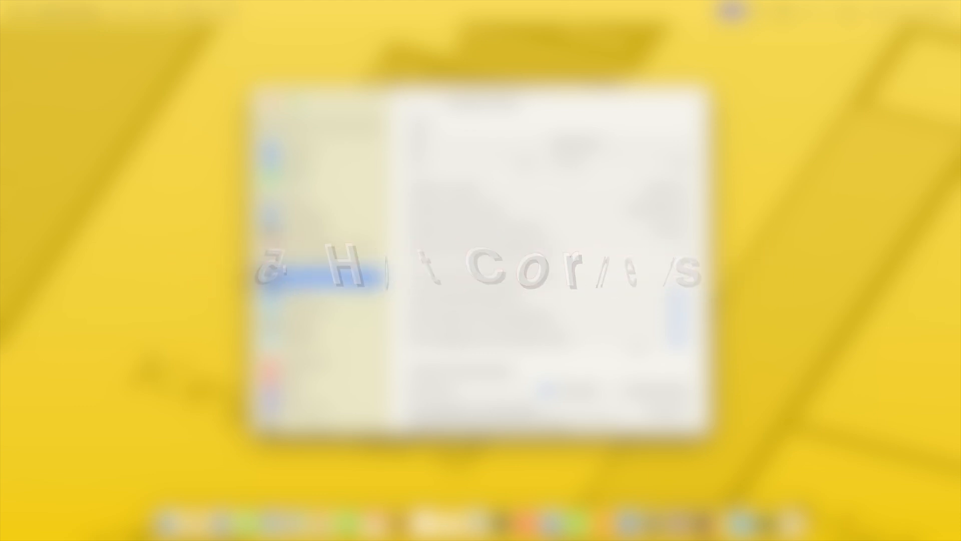
Set the top-left hot corner to Lock Screen and the top-right hot corner to Start Screen Saver
{"action": "scroll", "coordinate": [591, 324], "scroll_direction": "down", "scroll_amount": 10}
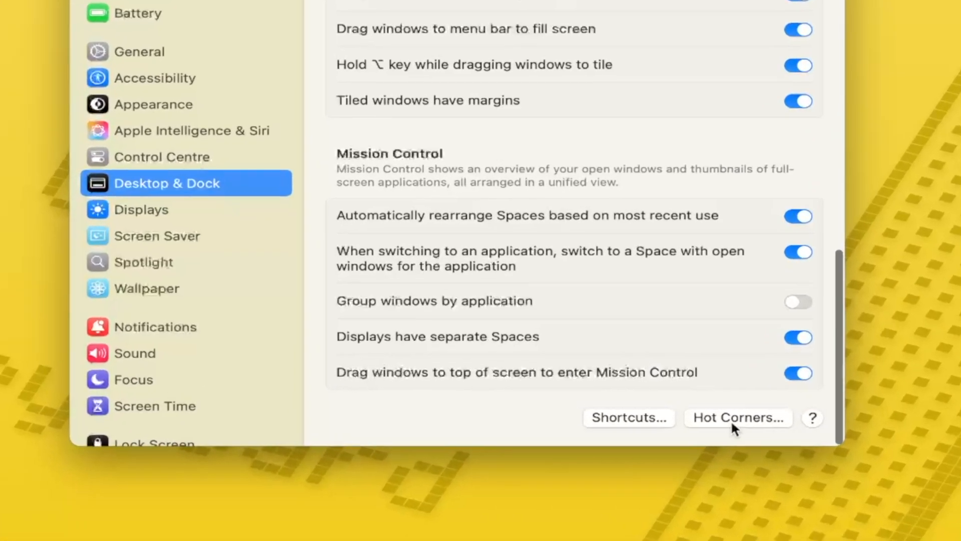
{"action": "left_click", "coordinate": [752, 421]}
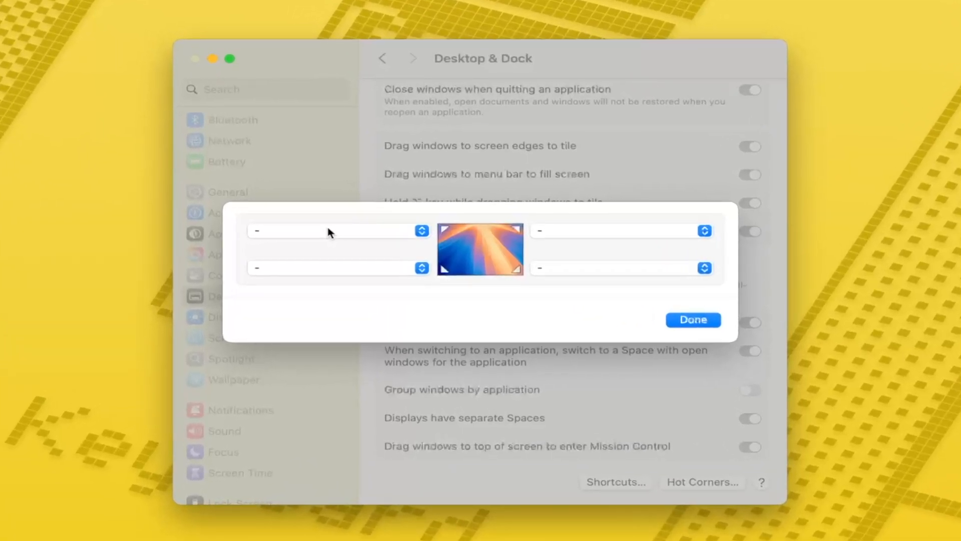
{"action": "left_click", "coordinate": [328, 232]}
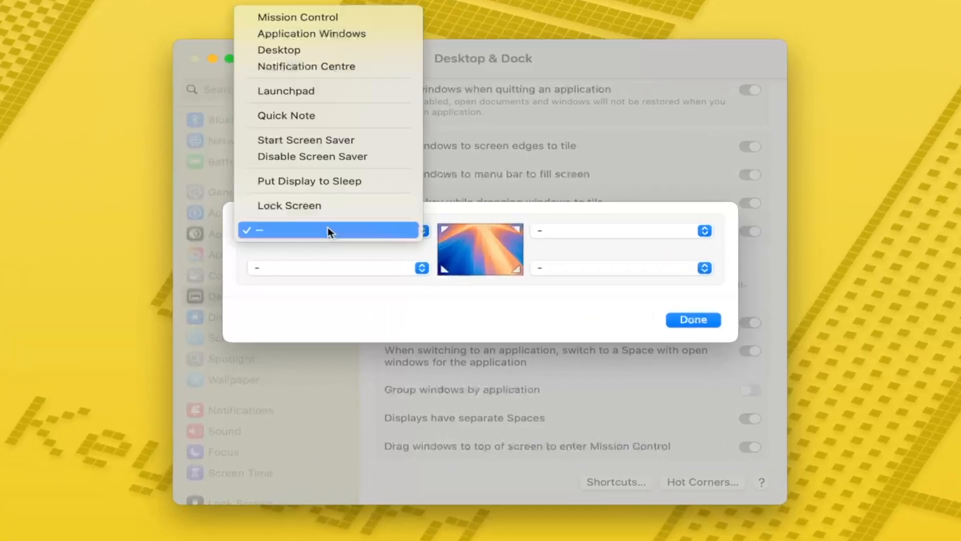
{"action": "left_click", "coordinate": [309, 206]}
{"action": "left_click", "coordinate": [590, 231]}
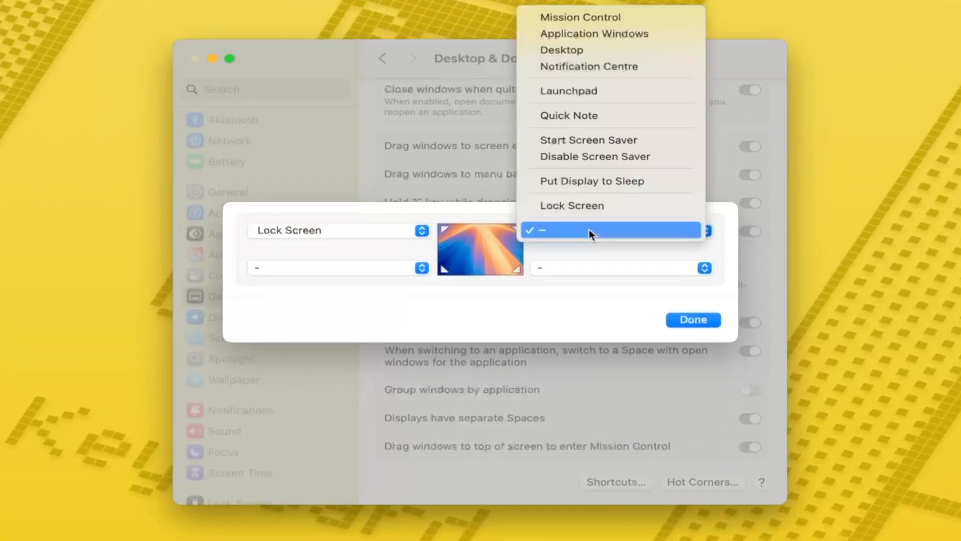
{"action": "left_click", "coordinate": [619, 140]}
Set the bottom-left hot corner to Launchpad and the bottom-right hot corner to Quick Note, and save the hot corners
{"action": "left_click", "coordinate": [302, 271]}
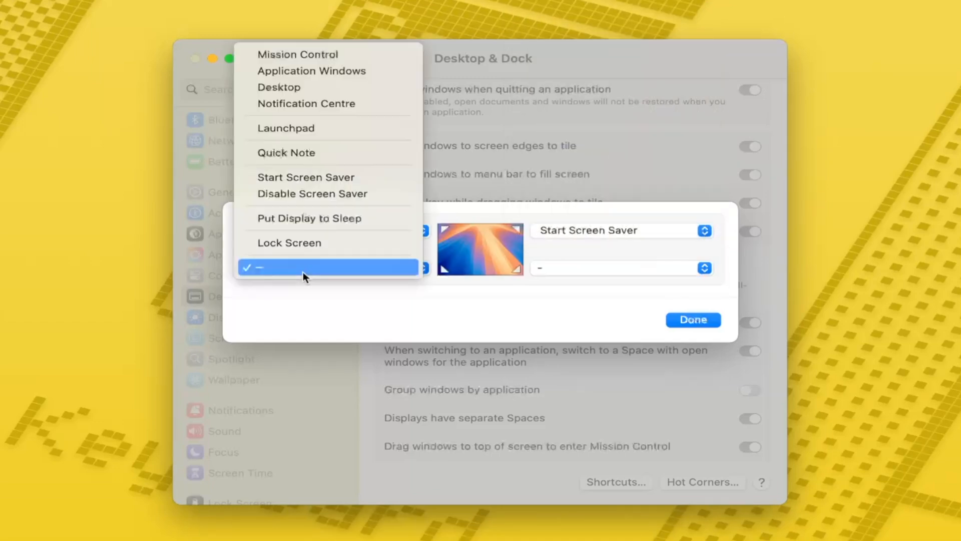
{"action": "left_click", "coordinate": [303, 126]}
{"action": "left_click", "coordinate": [605, 269]}
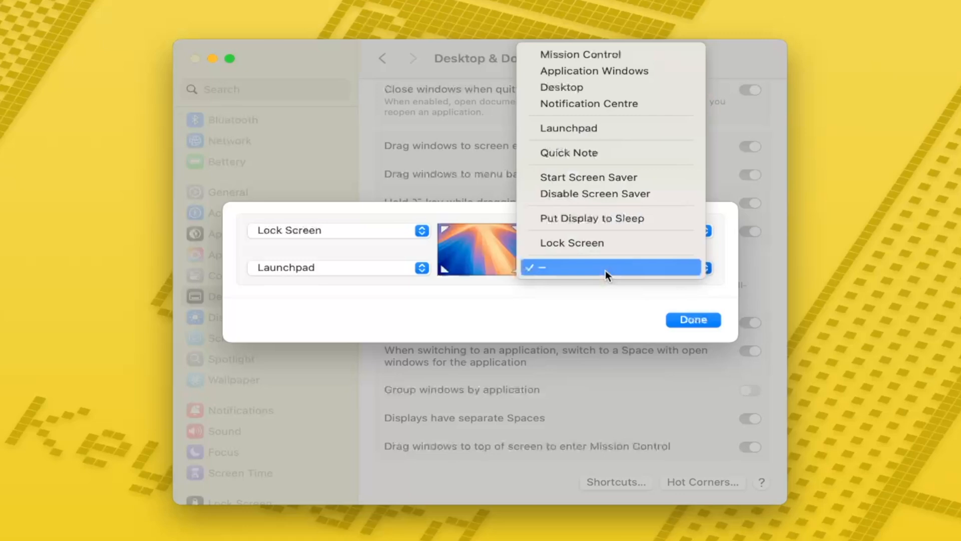
{"action": "left_click", "coordinate": [600, 153]}
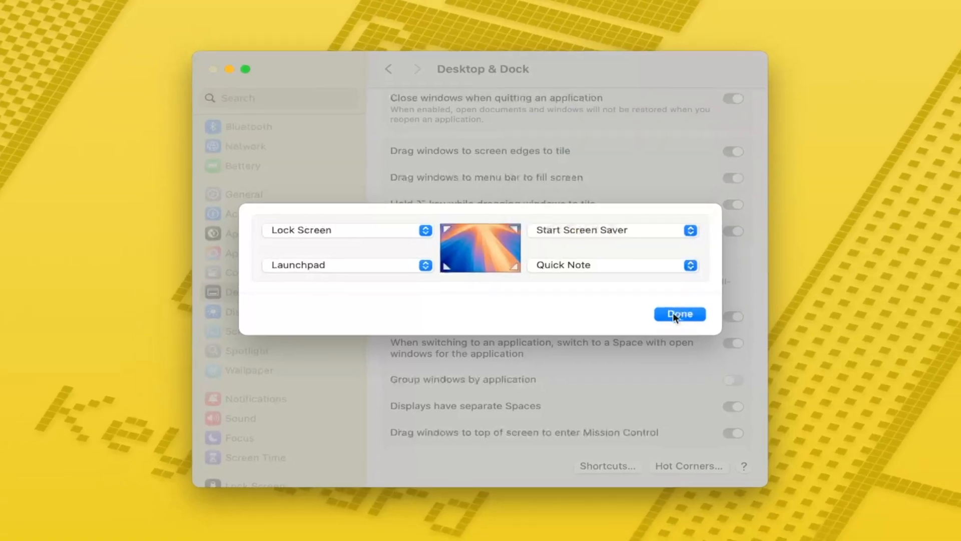
{"action": "left_click", "coordinate": [676, 315]}
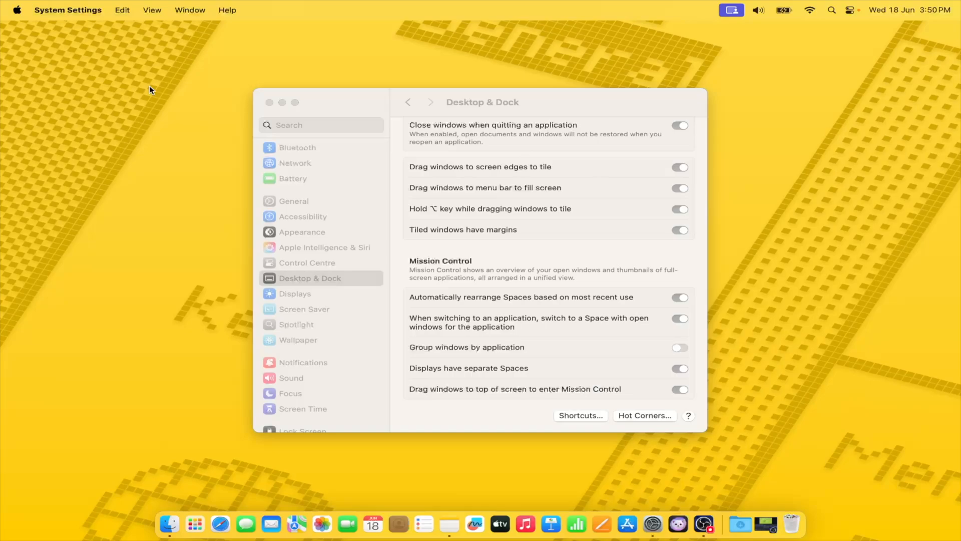
{"action": "mouse_move", "coordinate": [3, 3]}
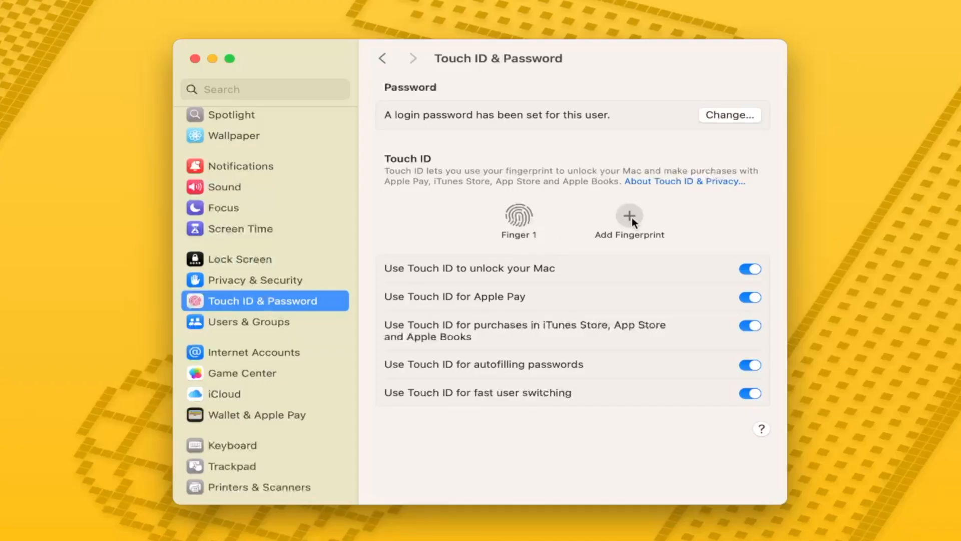
Add another Touch ID fingerprint, authorising it with the account password
{"action": "left_click", "coordinate": [630, 217]}
{"action": "type", "text": "••••••••••"}
{"action": "key", "text": "Return"}
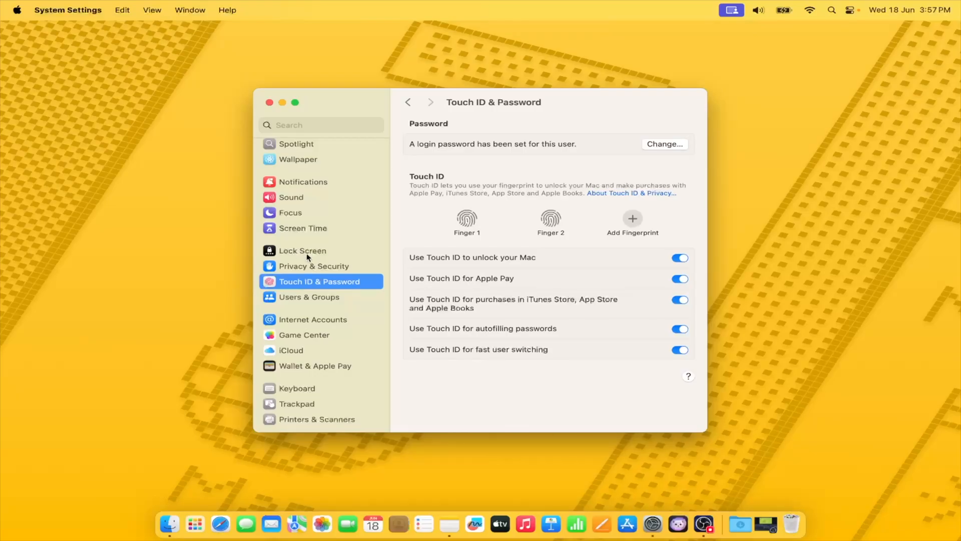
Turn on the Lock Screen message with the text "Welcome to Crazy Errors" and lock the screen
{"action": "left_click", "coordinate": [303, 252]}
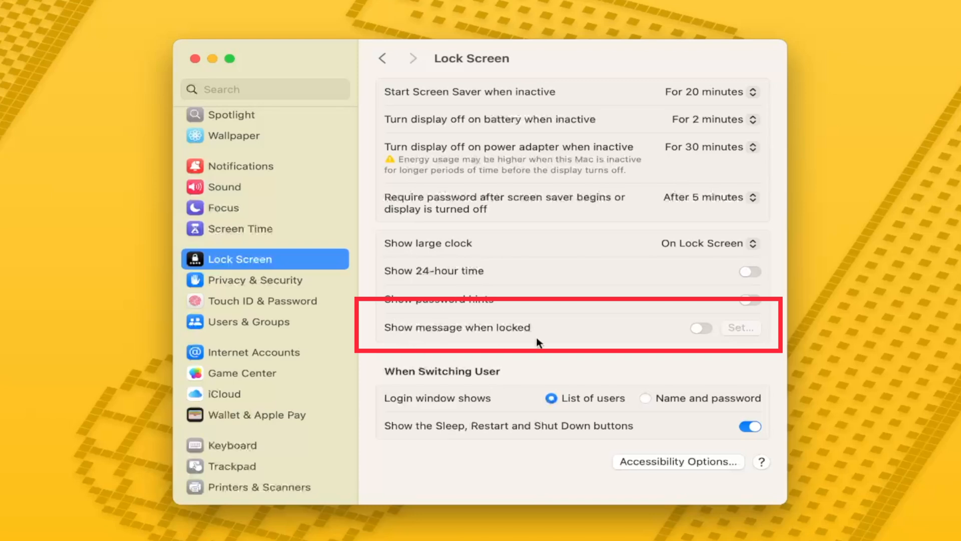
{"action": "left_click", "coordinate": [703, 328]}
{"action": "left_click", "coordinate": [748, 329]}
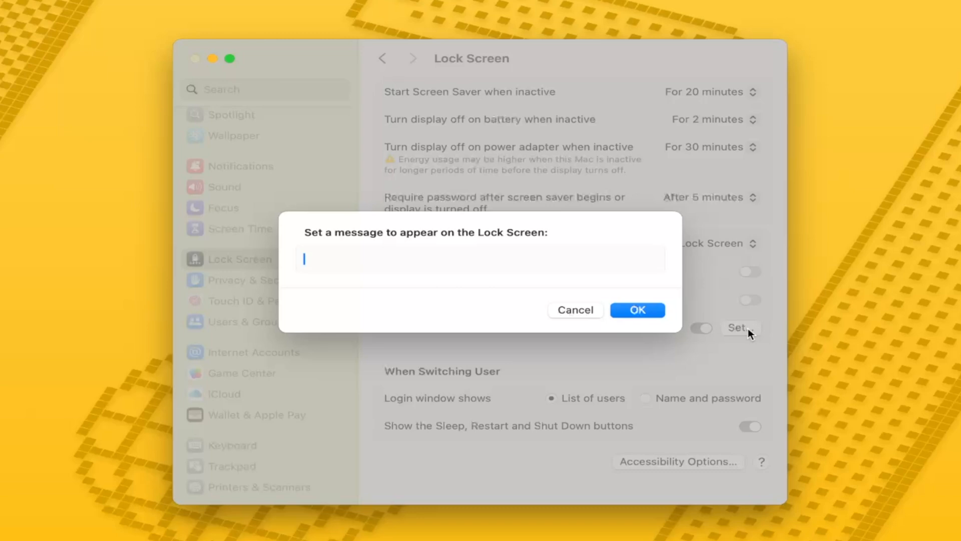
{"action": "type", "text": "Welcome to Crazy E"}
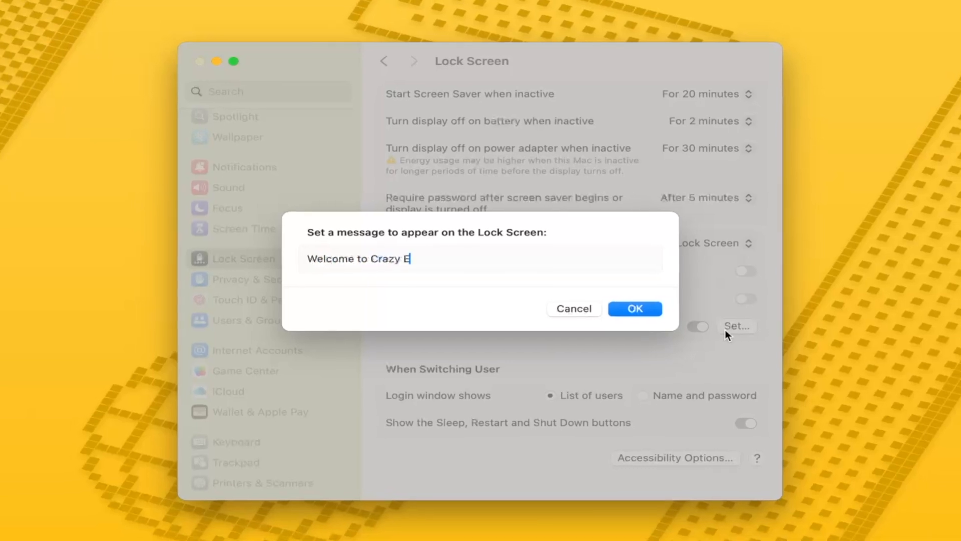
{"action": "type", "text": "rrors"}
{"action": "key", "text": "Return"}
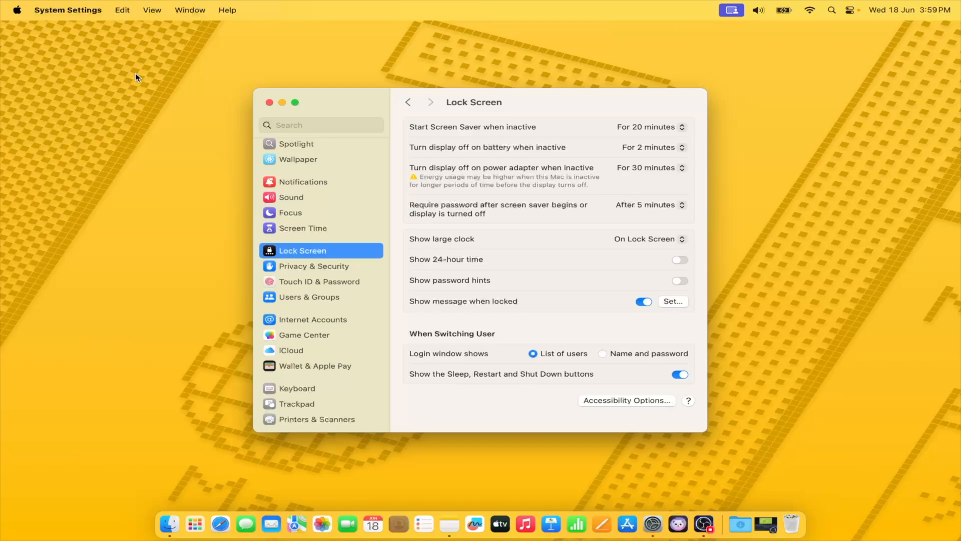
{"action": "key", "text": "ctrl+super+q"}
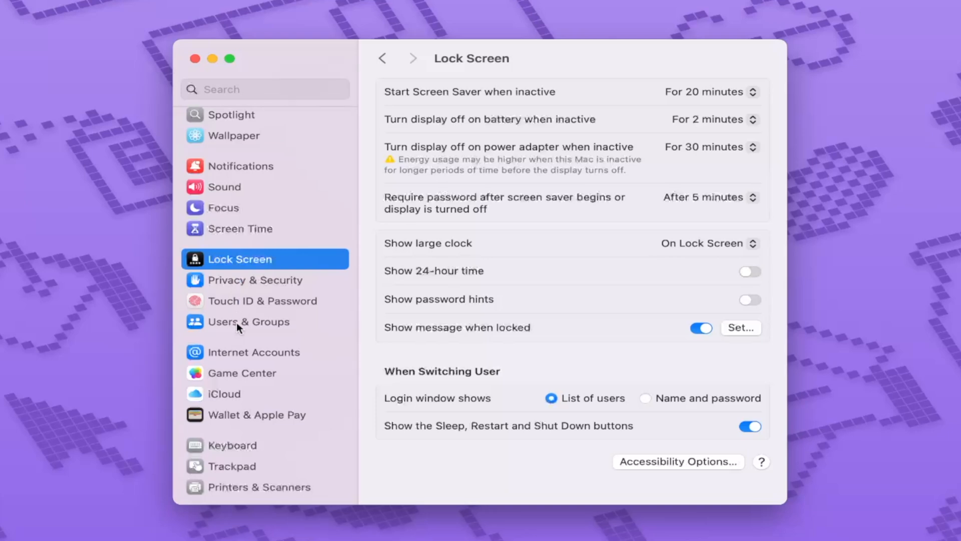
Allow guests to log in to this computer in the Guest User's settings, authorising with the account password
{"action": "left_click", "coordinate": [248, 325]}
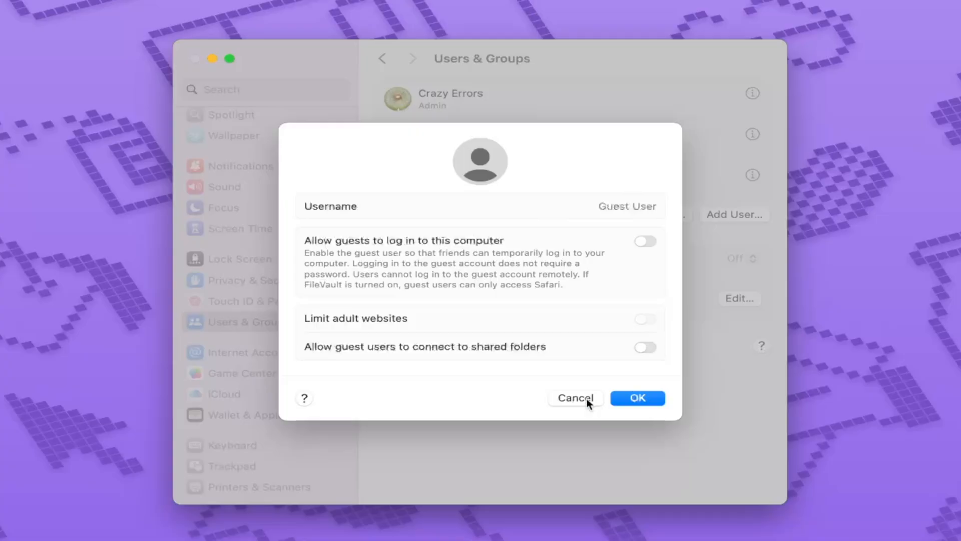
{"action": "left_click", "coordinate": [585, 400]}
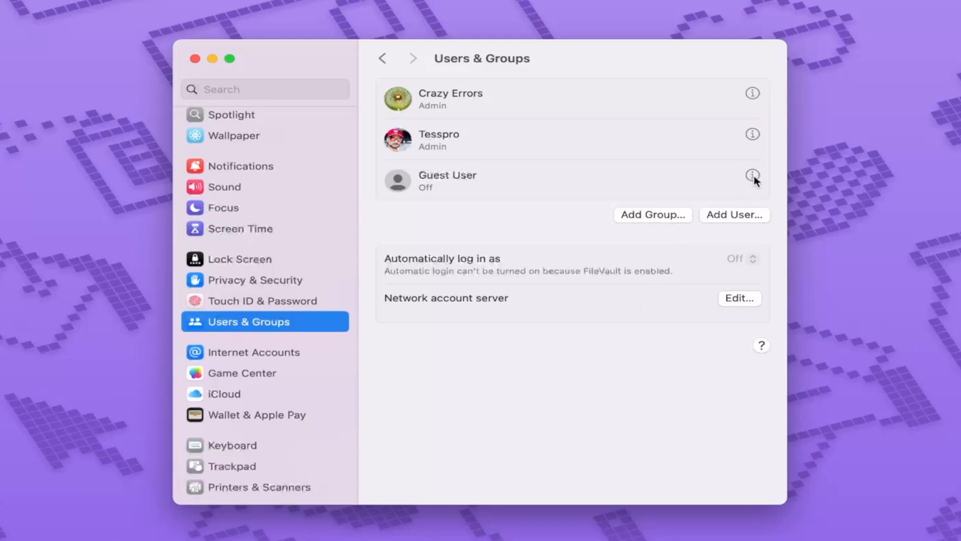
{"action": "left_click", "coordinate": [753, 175]}
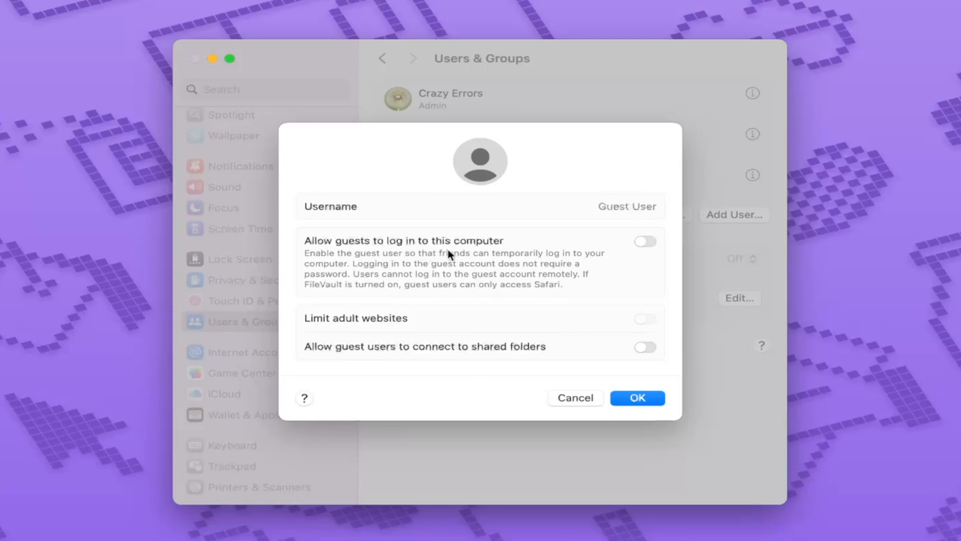
{"action": "left_click", "coordinate": [651, 242]}
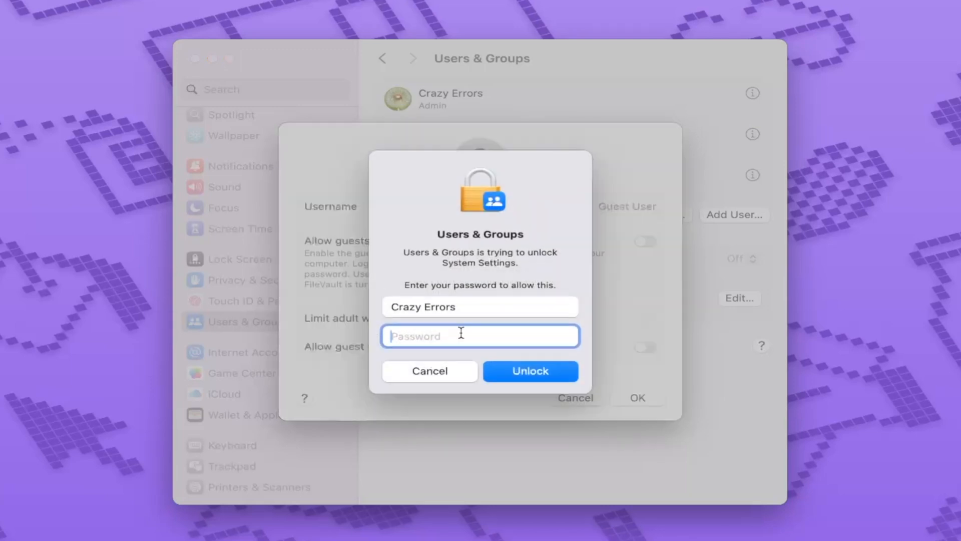
{"action": "type", "text": "*********"}
{"action": "key", "text": "Return"}
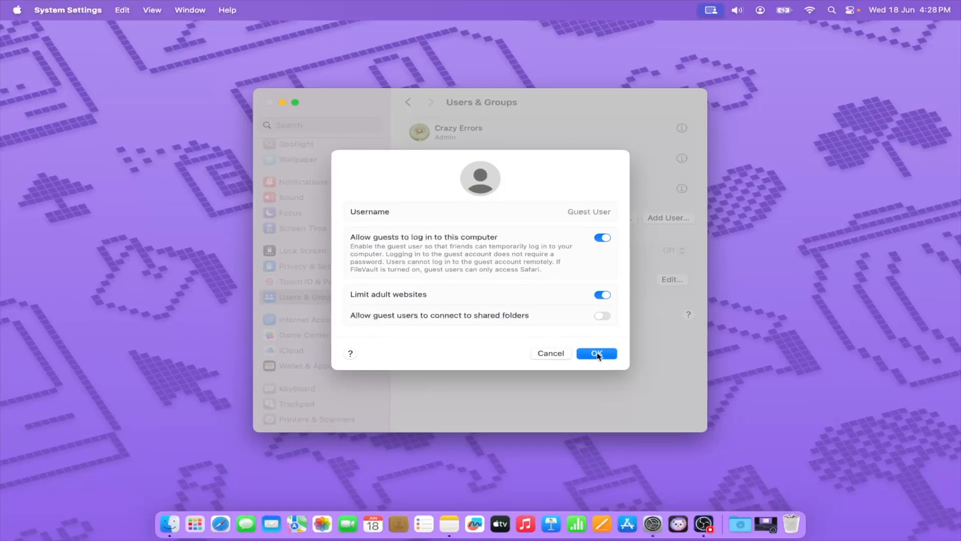
{"action": "left_click", "coordinate": [597, 354]}
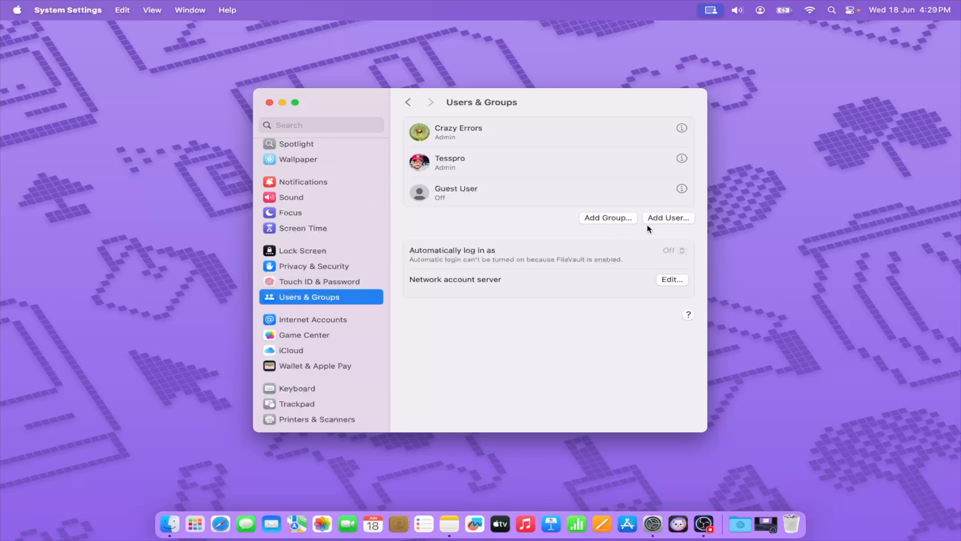
Open the form for adding a new user and look at the account type choices
{"action": "left_click", "coordinate": [668, 218]}
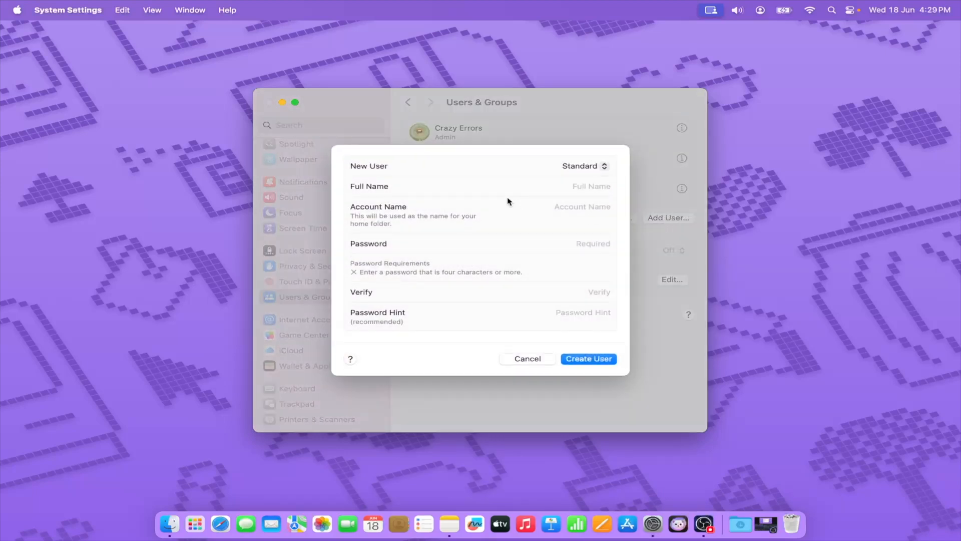
{"action": "left_click", "coordinate": [592, 167]}
{"action": "left_click", "coordinate": [592, 168]}
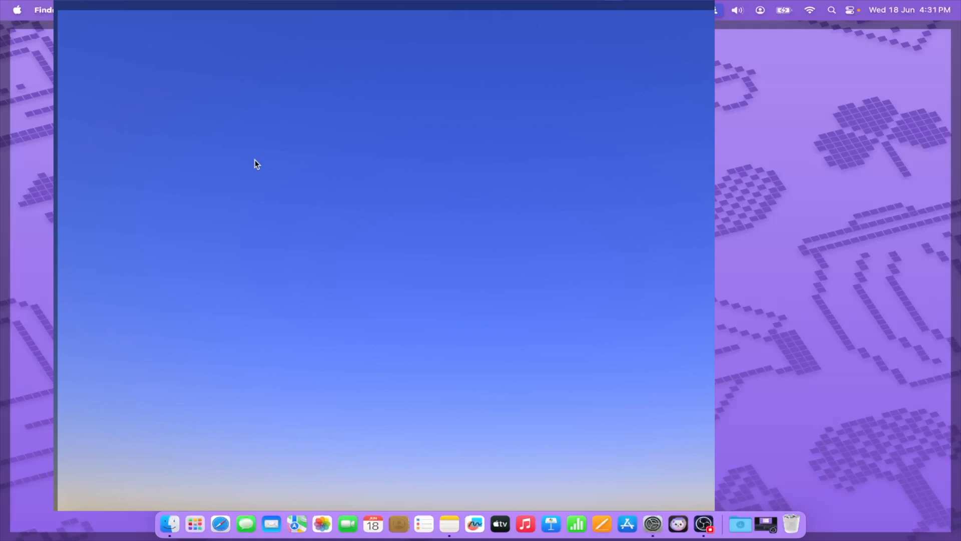
Open System Settings and go to the iCloud settings of the signed-in Apple Account
{"action": "left_click", "coordinate": [65, 1]}
{"action": "left_click", "coordinate": [70, 30]}
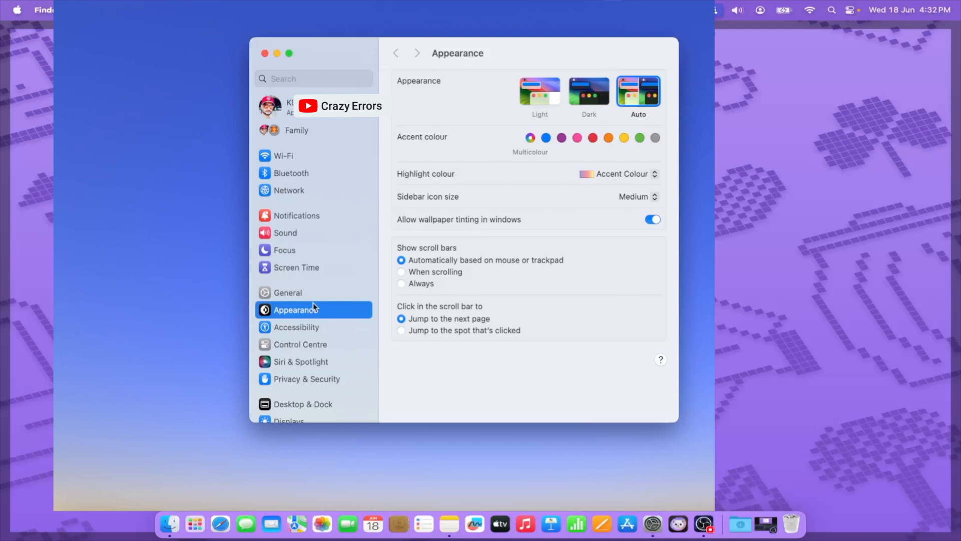
{"action": "scroll", "coordinate": [307, 179], "scroll_direction": "up", "scroll_amount": 2}
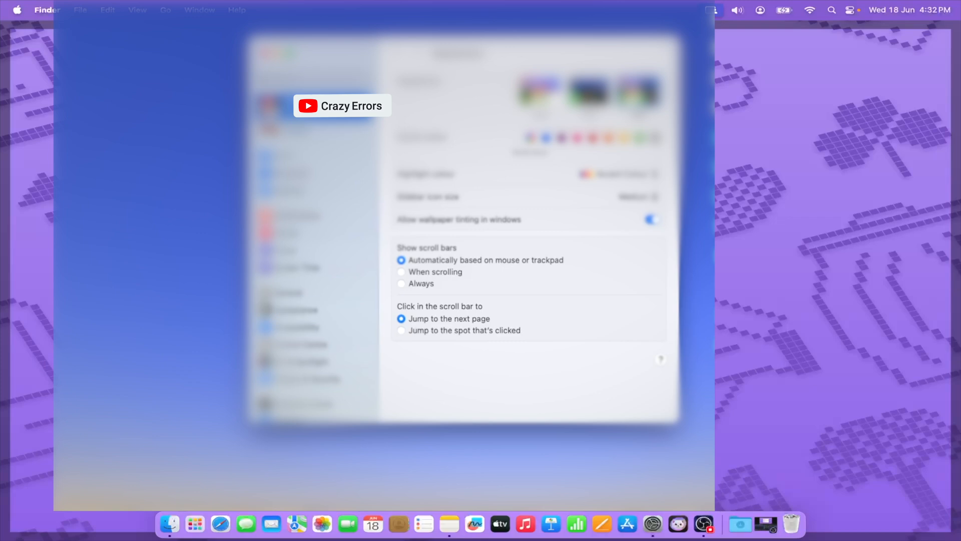
{"action": "left_click", "coordinate": [275, 105]}
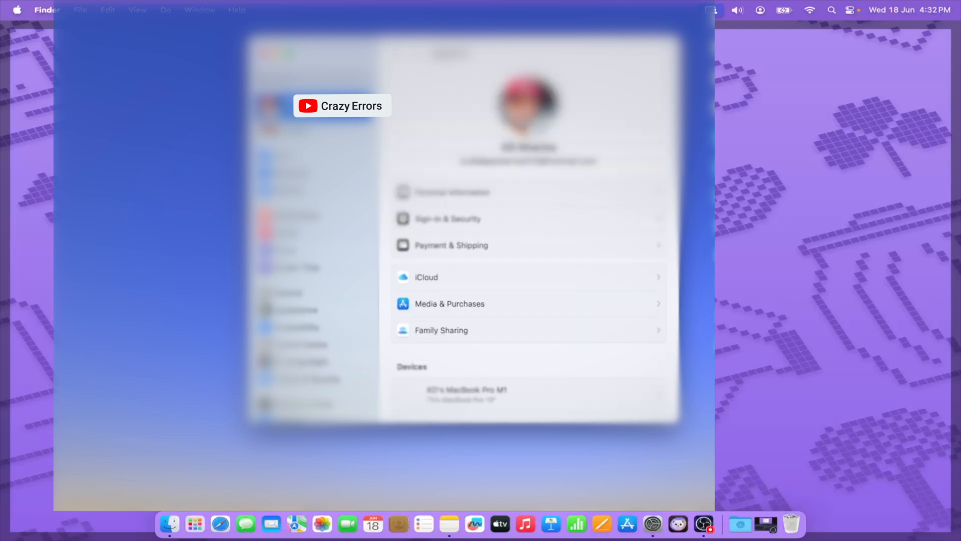
{"action": "scroll", "coordinate": [544, 307], "scroll_direction": "down", "scroll_amount": 3}
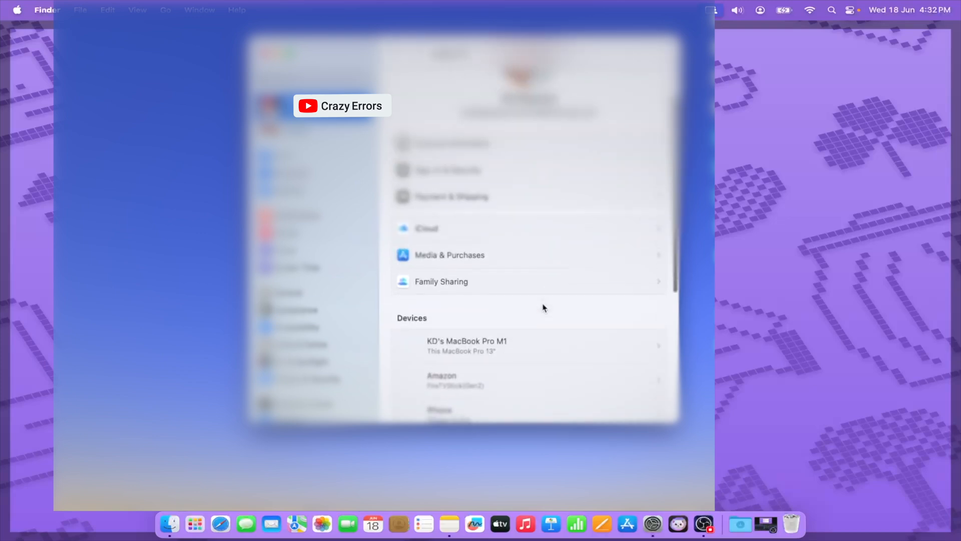
{"action": "left_click", "coordinate": [446, 223]}
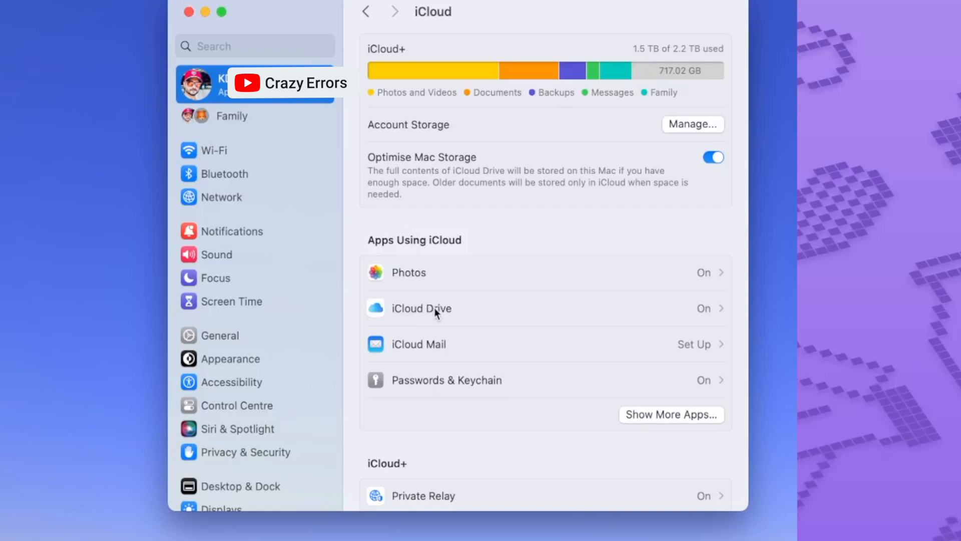
Examine the iCloud Drive options and the iCloud+ Private Relay settings
{"action": "left_click", "coordinate": [479, 309]}
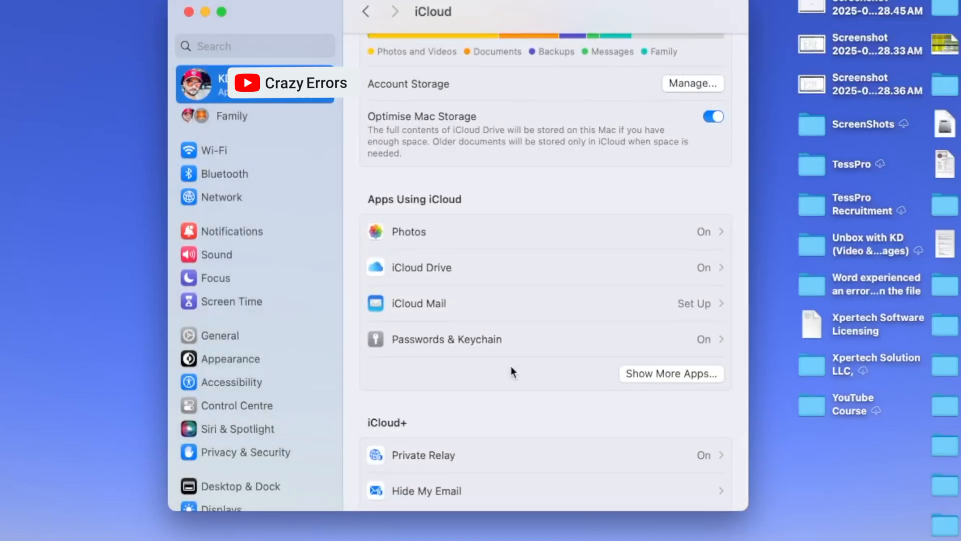
{"action": "scroll", "coordinate": [511, 371], "scroll_direction": "down", "scroll_amount": 4}
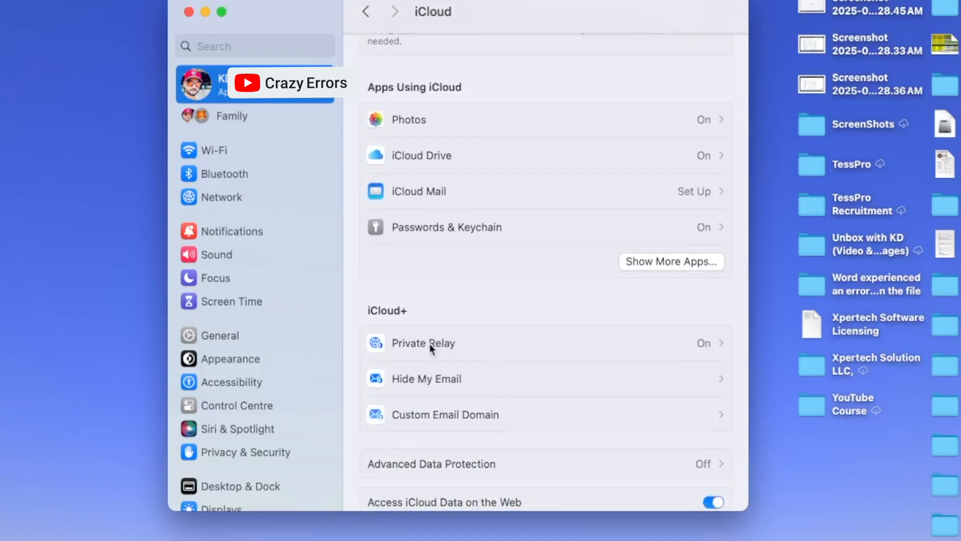
{"action": "left_click", "coordinate": [456, 344]}
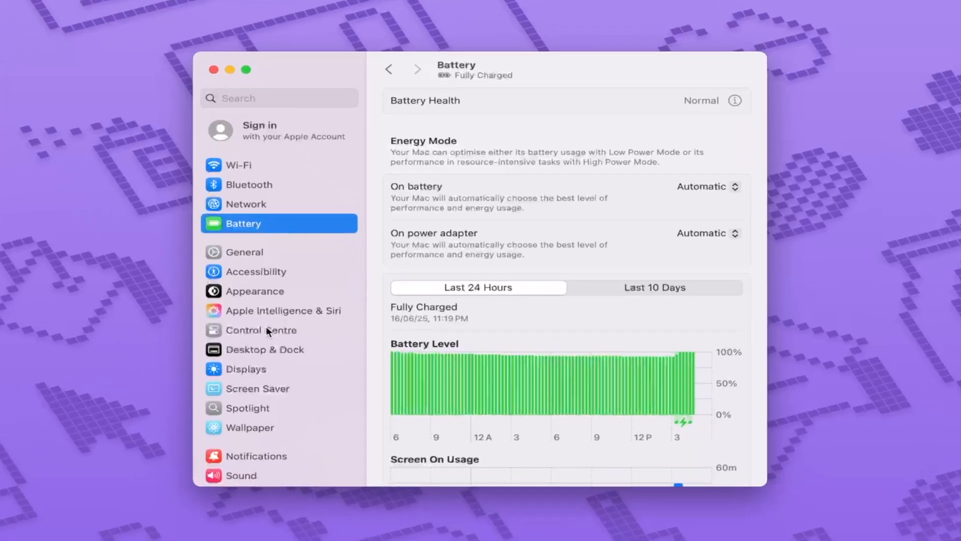
Turn on Show Percentage for the Battery module in the Control Centre settings
{"action": "left_click", "coordinate": [314, 308]}
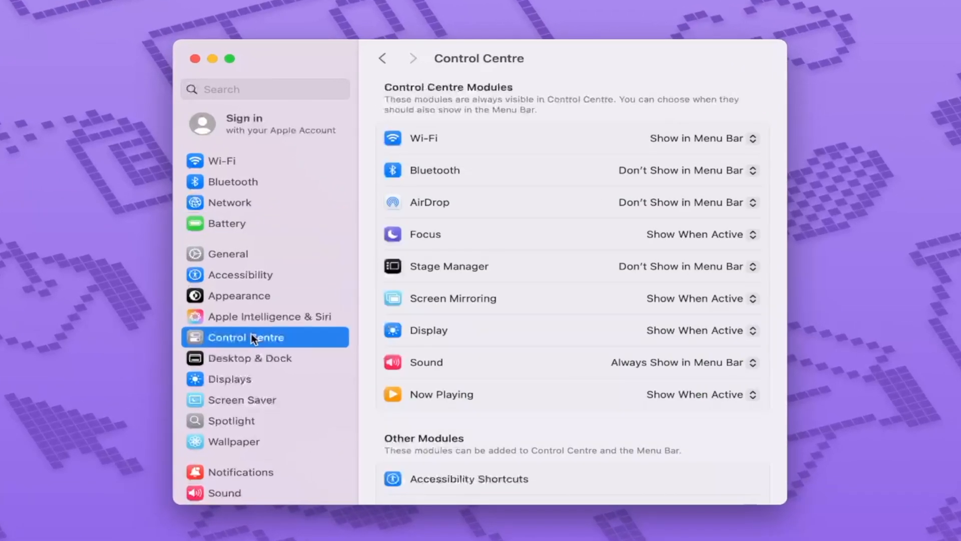
{"action": "scroll", "coordinate": [590, 380], "scroll_direction": "down", "scroll_amount": 5}
{"action": "scroll", "coordinate": [590, 379], "scroll_direction": "down", "scroll_amount": 2}
{"action": "scroll", "coordinate": [590, 383], "scroll_direction": "down", "scroll_amount": 2}
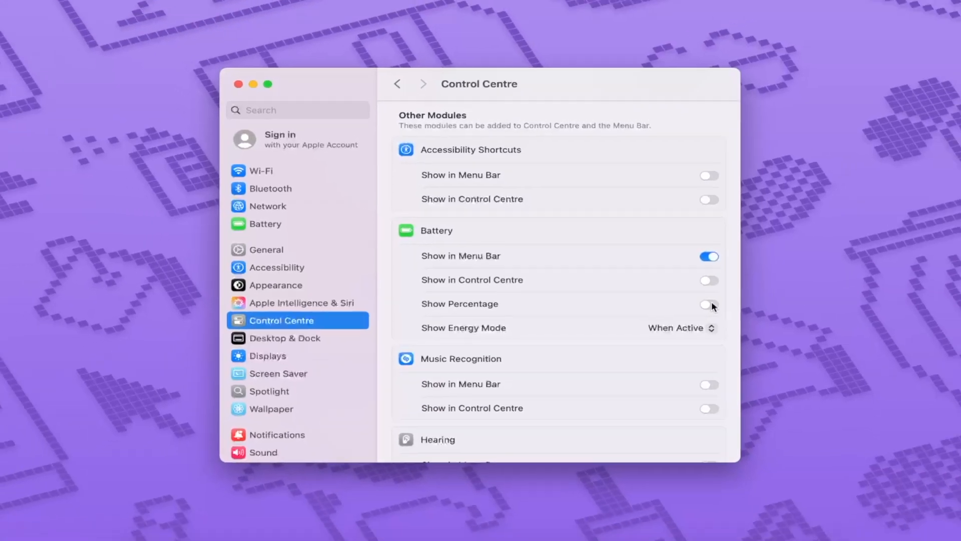
{"action": "left_click", "coordinate": [710, 304]}
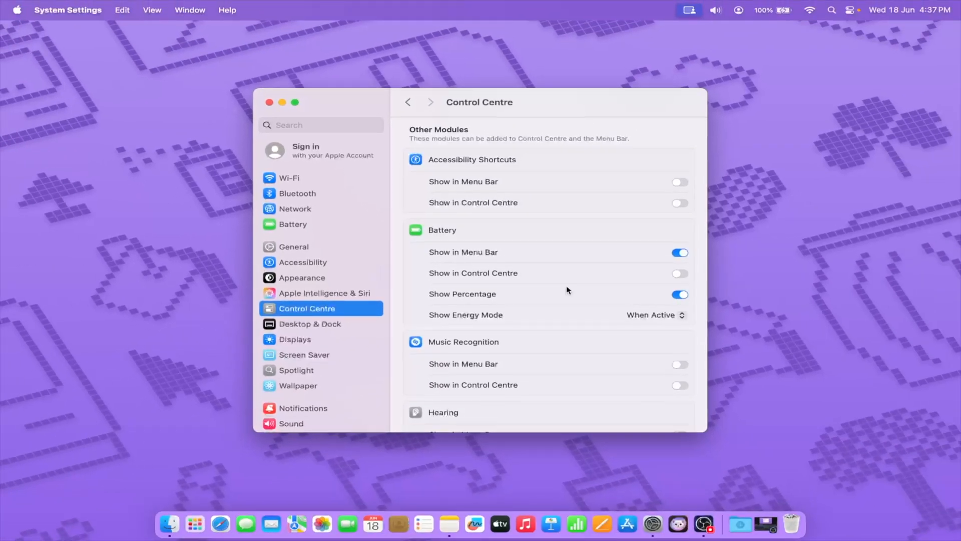